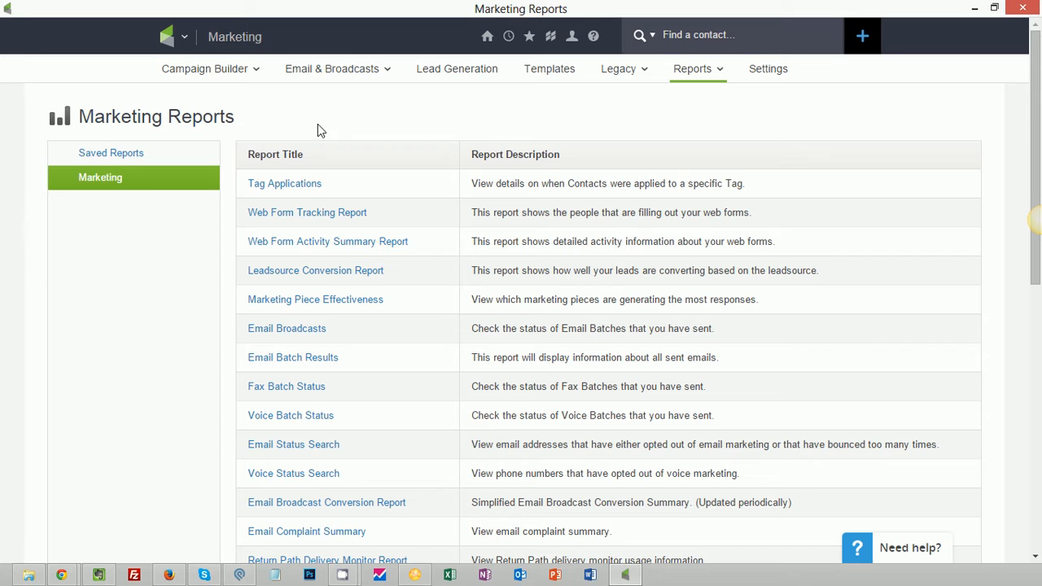
# Open the Email Broadcast Conversion Report from the marketing reports list.
pyautogui.moveTo(171, 39)
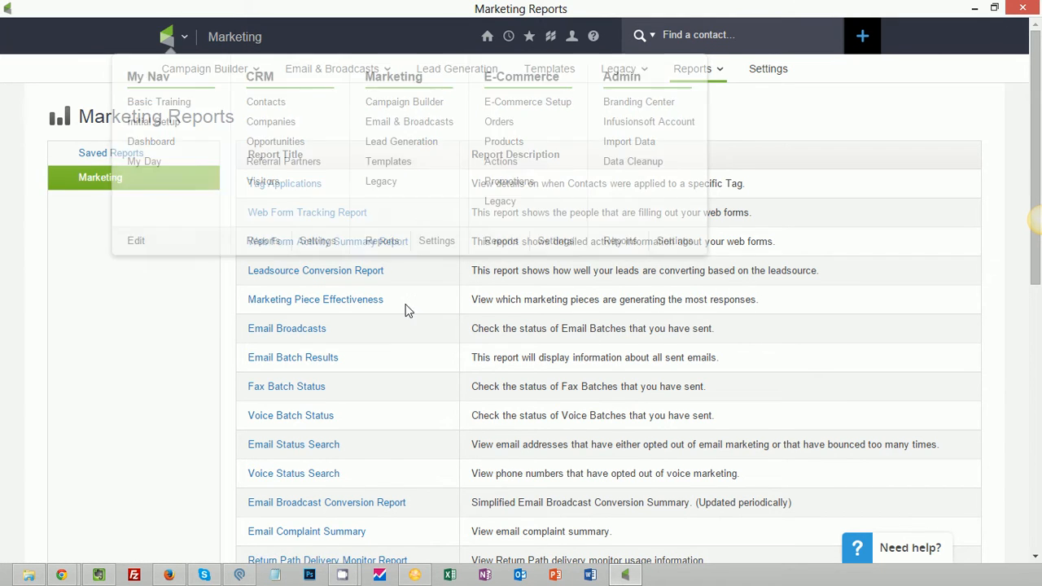
pyautogui.scroll(-1, 458, 372)
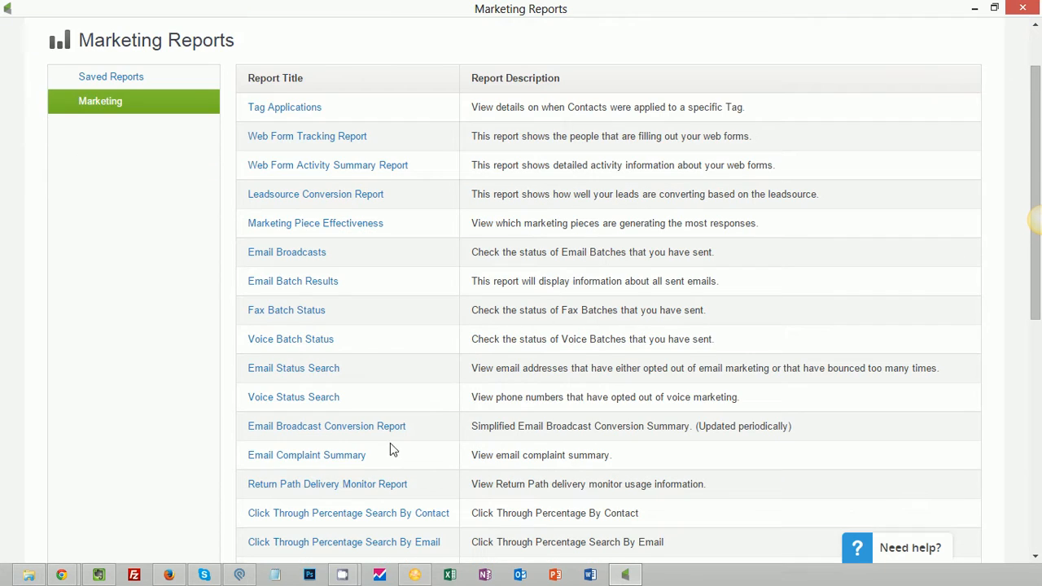
pyautogui.click(278, 428)
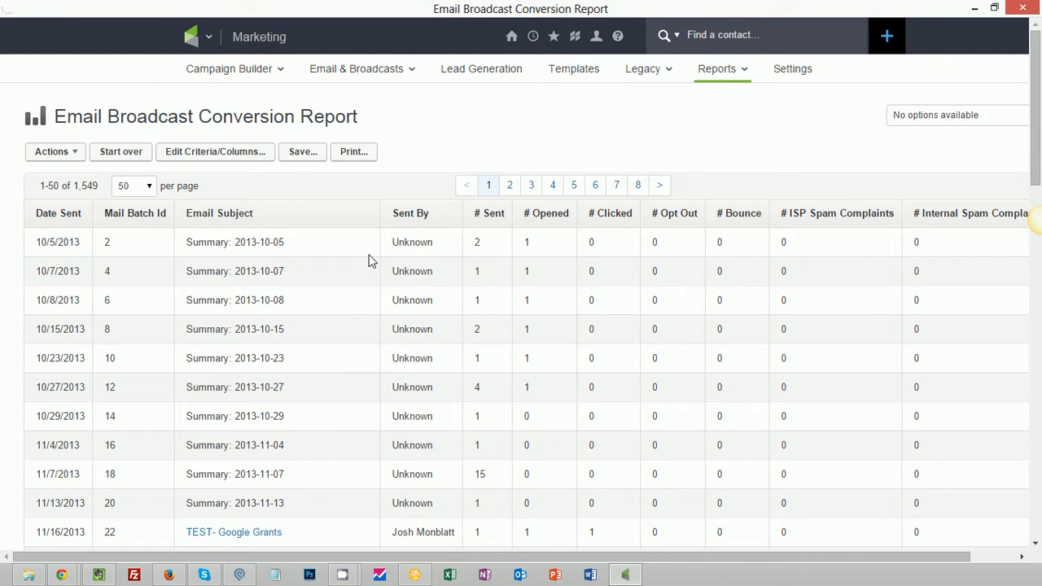
# Rerun the report with Date Sent from 10-01-2013 to 10-14-2015 and look through the email subjects.
pyautogui.click(135, 153)
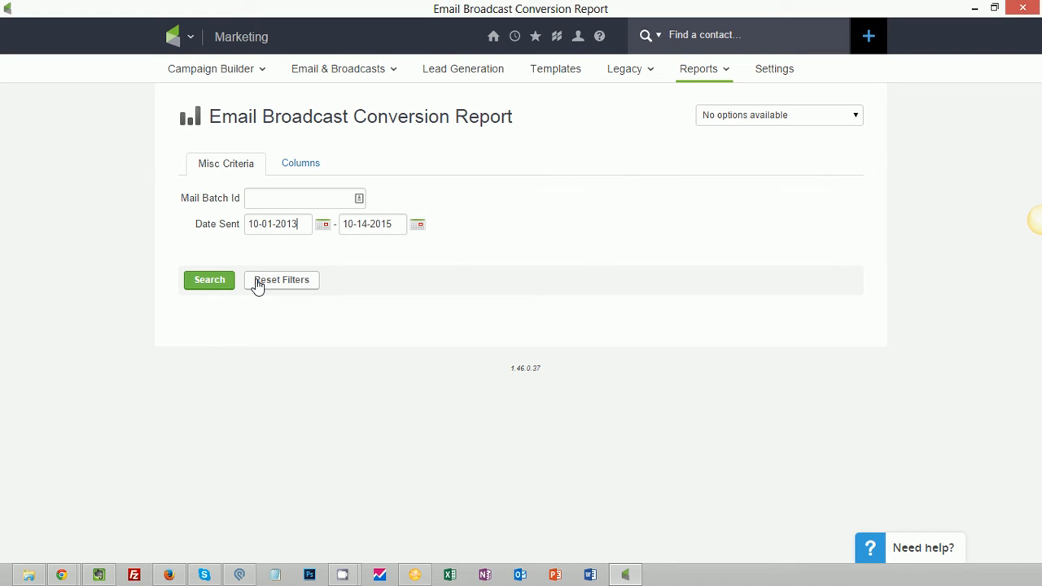
pyautogui.click(208, 281)
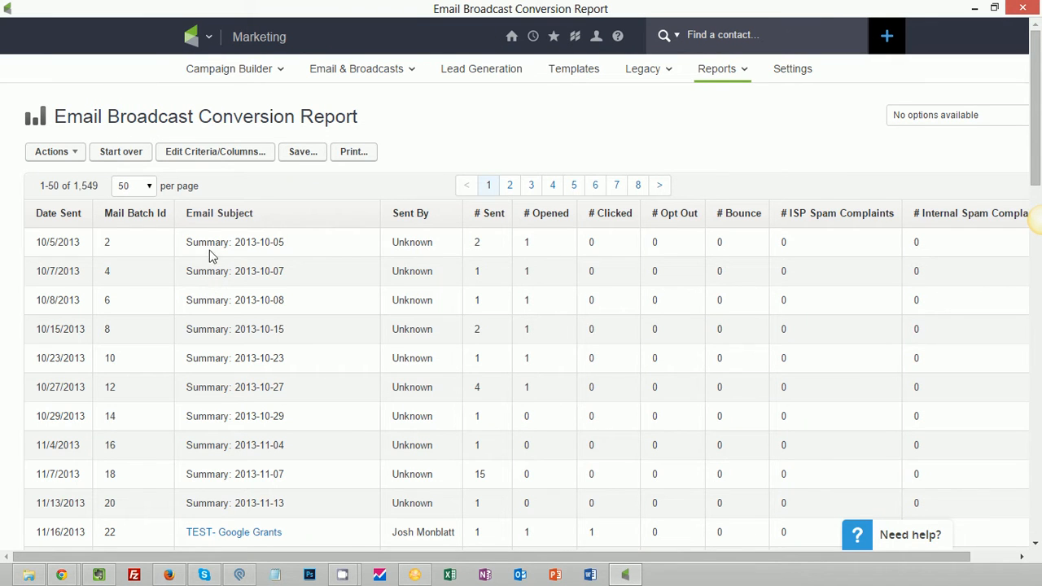
pyautogui.moveTo(206, 243); pyautogui.dragTo(274, 333)
pyautogui.click(287, 346)
pyautogui.scroll(-1, 295, 342)
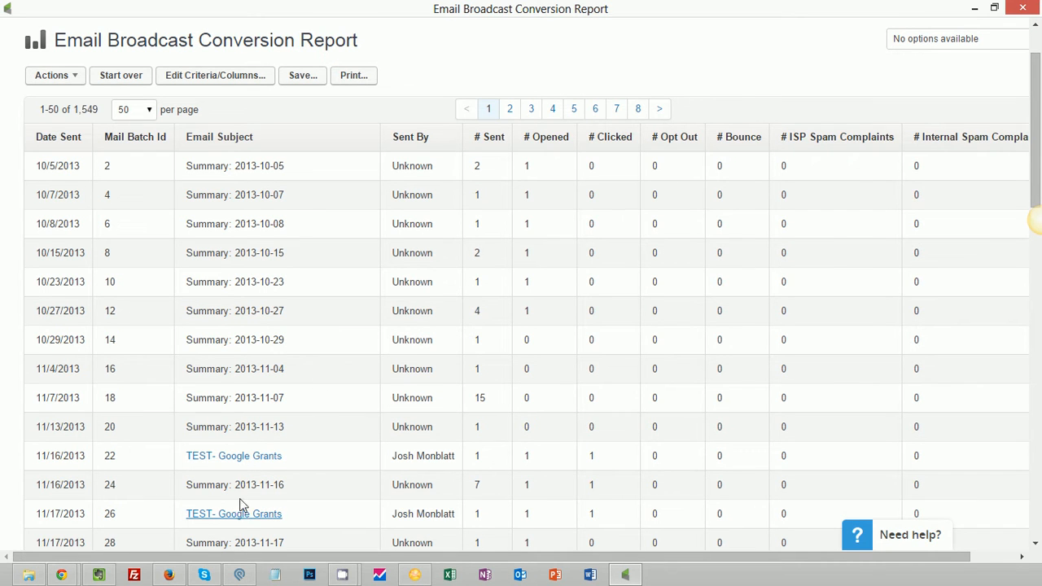
pyautogui.scroll(1, 295, 398)
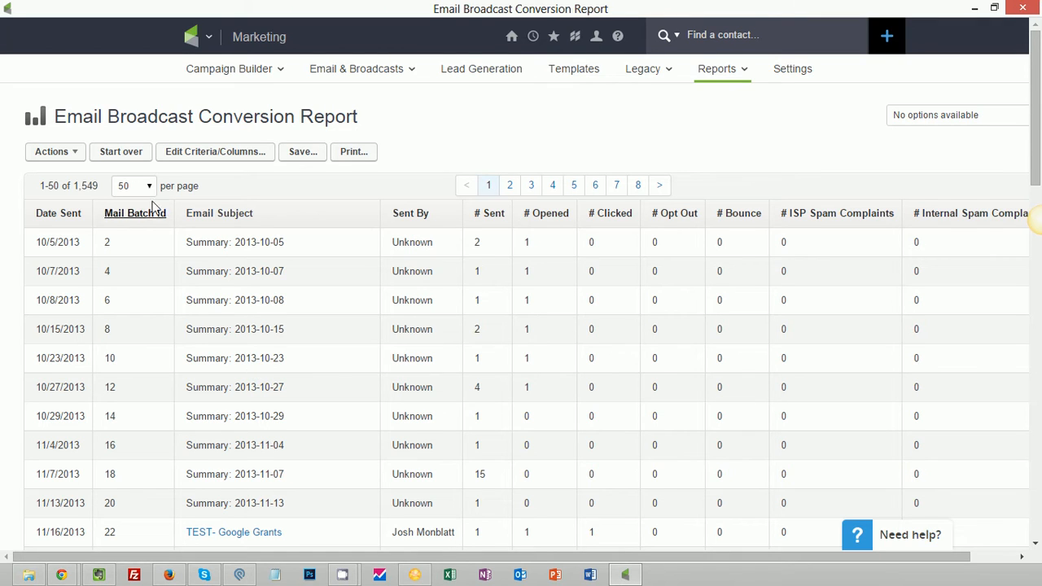
# Set up an export of the report with only the Email Subject, Date Sent, # Sent, # Opened and # Clicked fields.
pyautogui.click(75, 154)
pyautogui.click(75, 177)
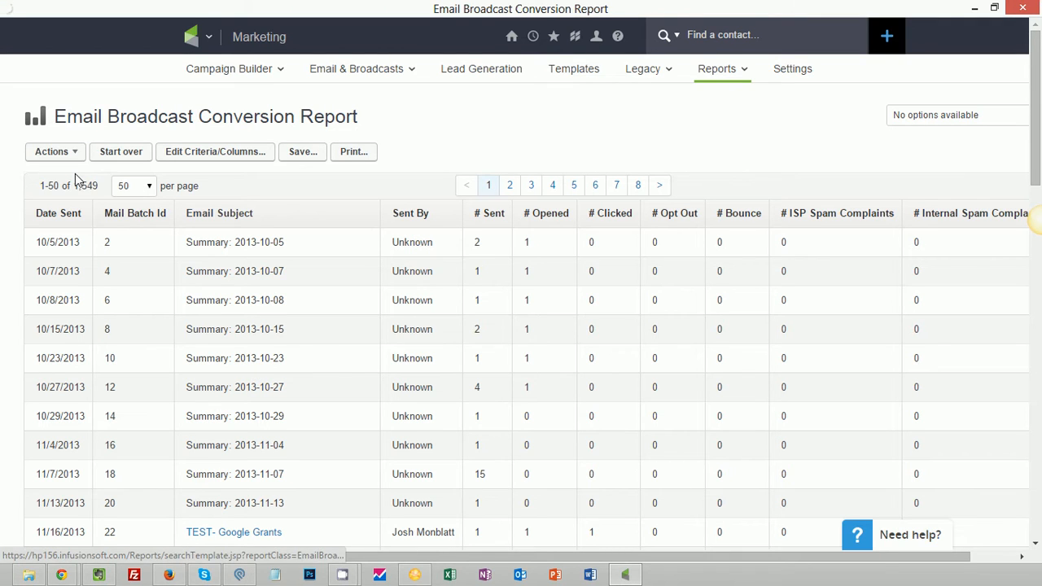
pyautogui.scroll(-3, 123, 233)
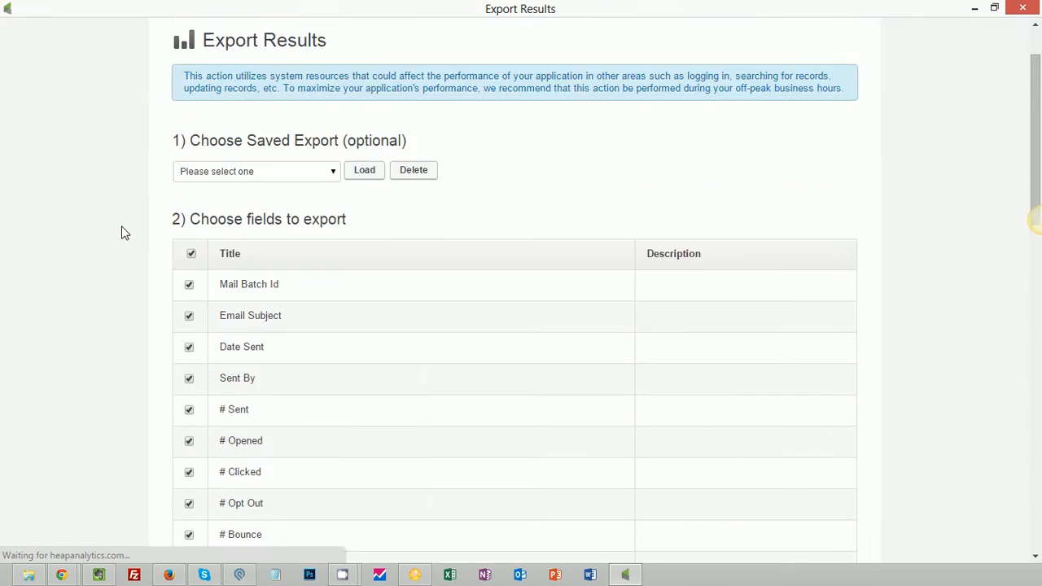
pyautogui.click(191, 104)
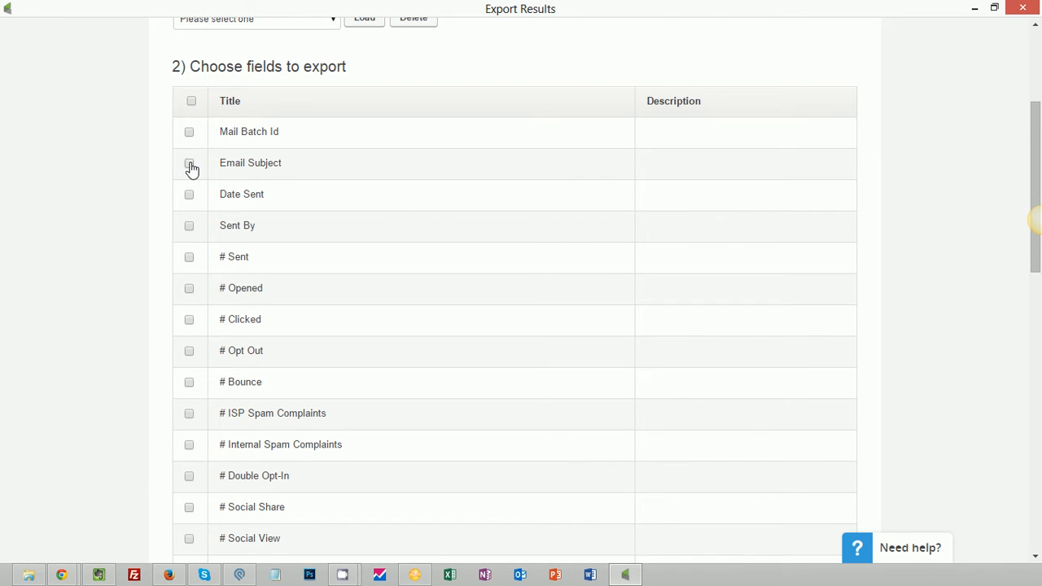
pyautogui.click(190, 197)
pyautogui.click(188, 259)
pyautogui.click(191, 290)
pyautogui.click(190, 323)
pyautogui.scroll(-10, 298, 319)
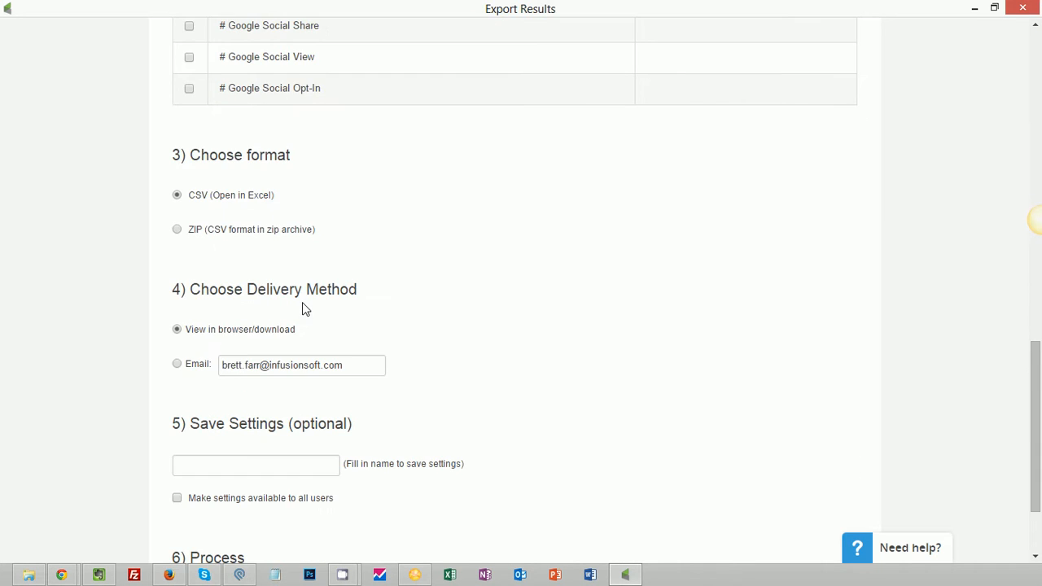
# Process the export as a CSV download and open the downloaded file in Excel.
pyautogui.click(206, 485)
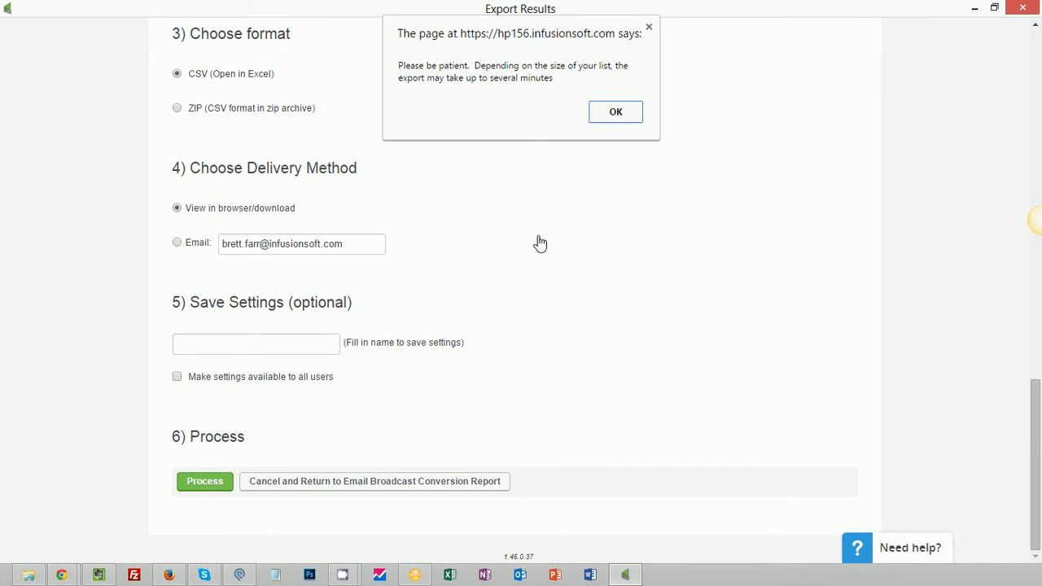
pyautogui.click(616, 111)
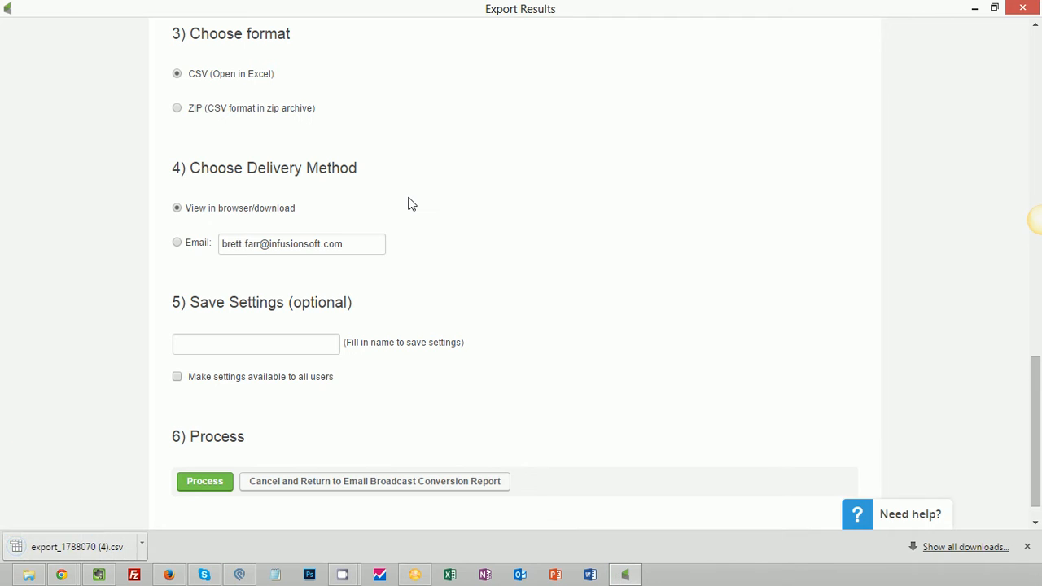
pyautogui.click(123, 541)
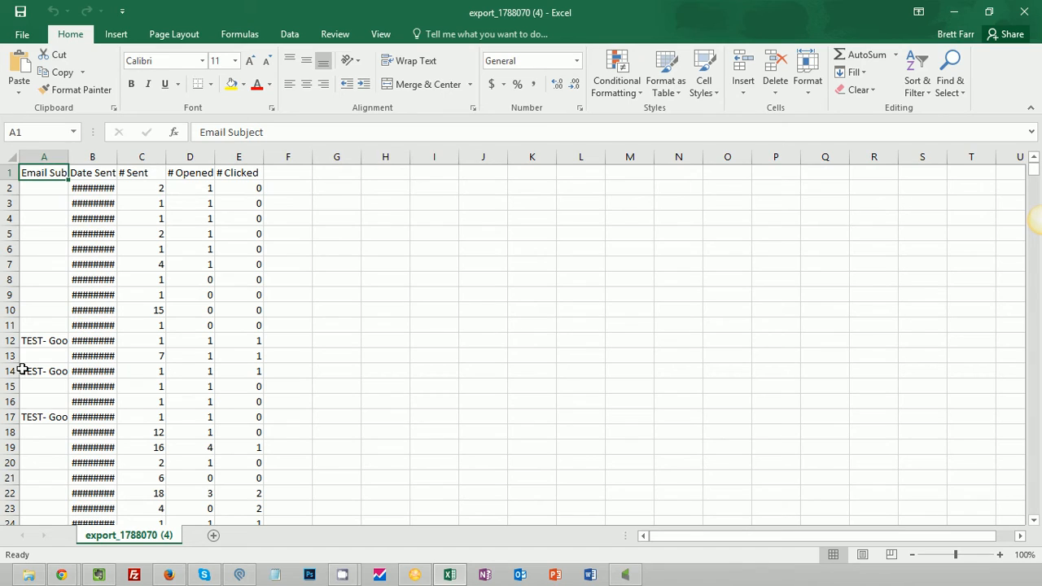
# Widen the Date Sent column to fit its dates and turn on filtering for the header row.
pyautogui.doubleClick(117, 157)
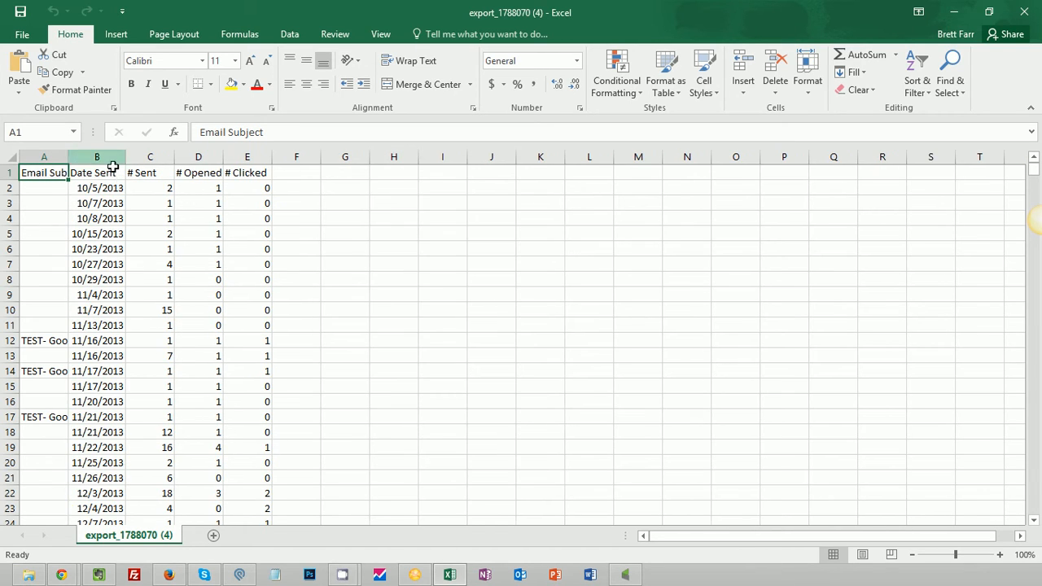
pyautogui.click(38, 188)
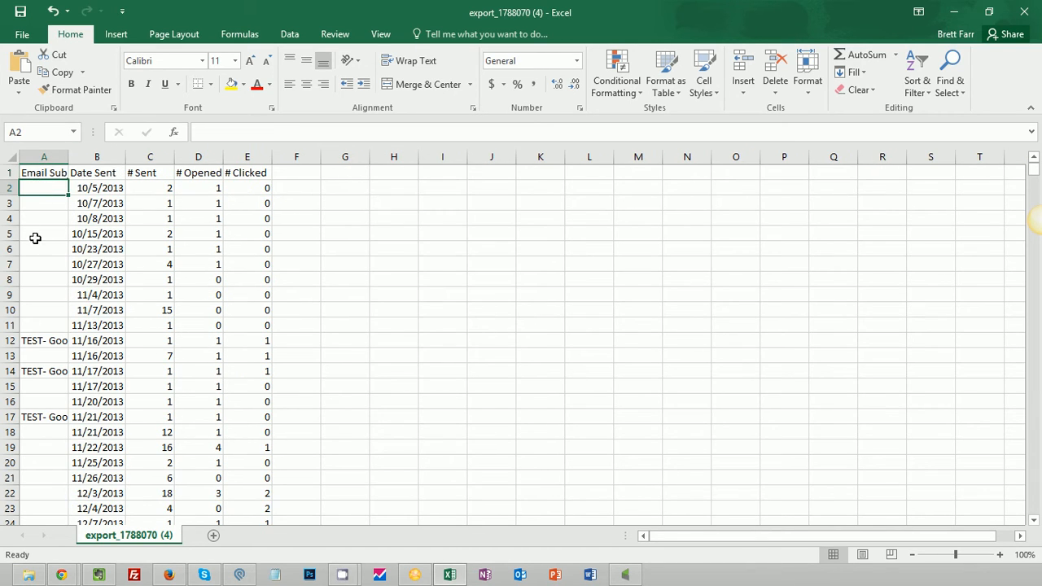
pyautogui.click(50, 172)
pyautogui.click(289, 33)
pyautogui.click(504, 72)
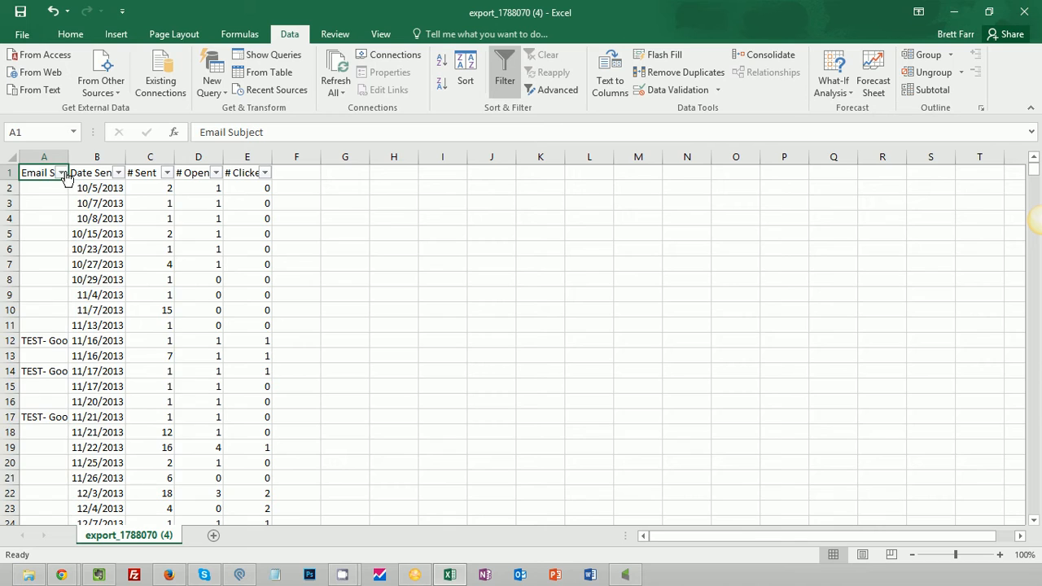
# Filter the Email Subject column to exclude blank entries.
pyautogui.click(61, 172)
pyautogui.moveTo(196, 340); pyautogui.dragTo(198, 431)
pyautogui.click(57, 419)
pyautogui.click(106, 462)
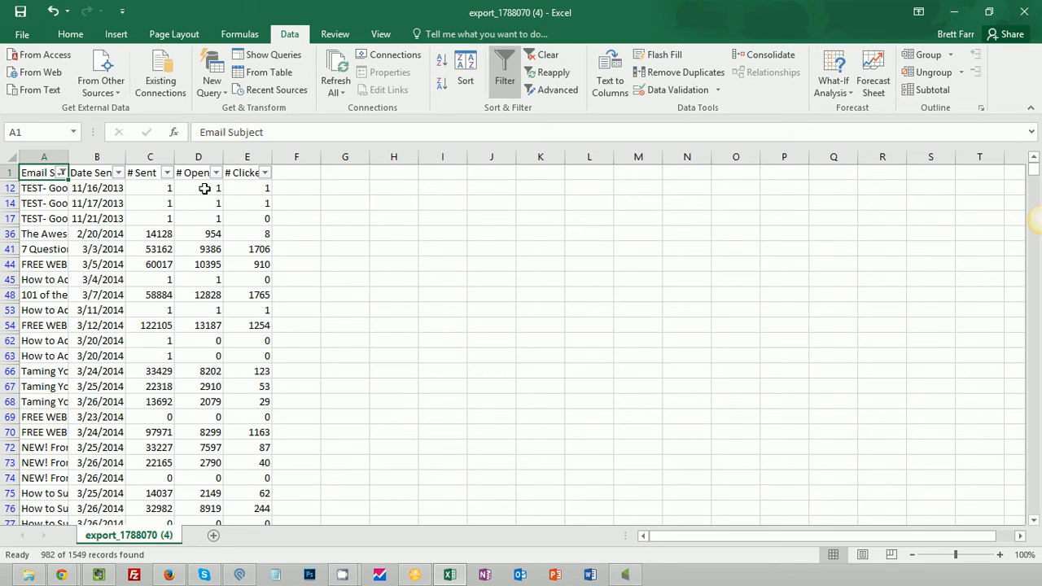
pyautogui.click(150, 268)
pyautogui.click(284, 263)
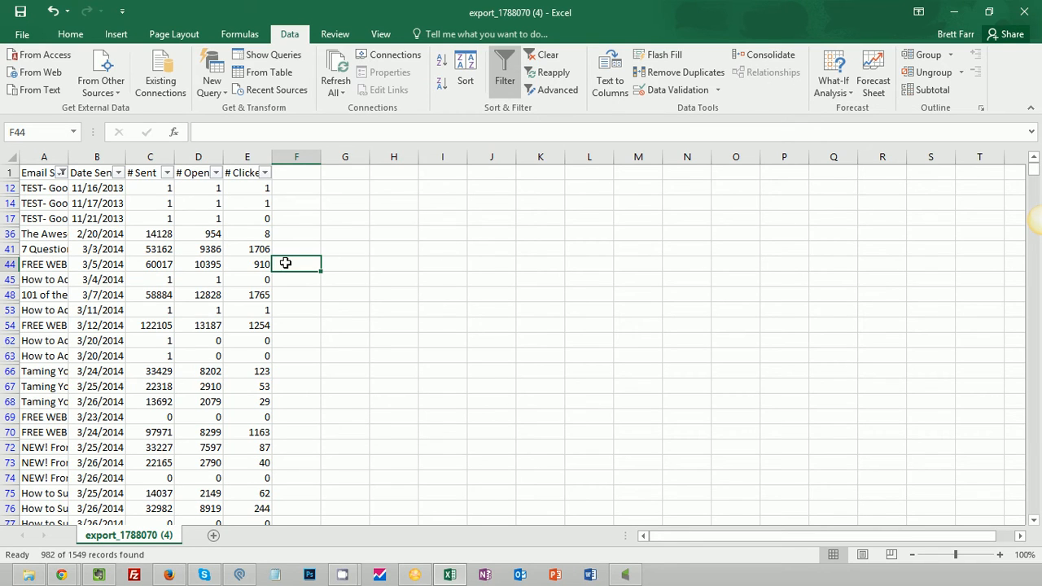
pyautogui.click(300, 222)
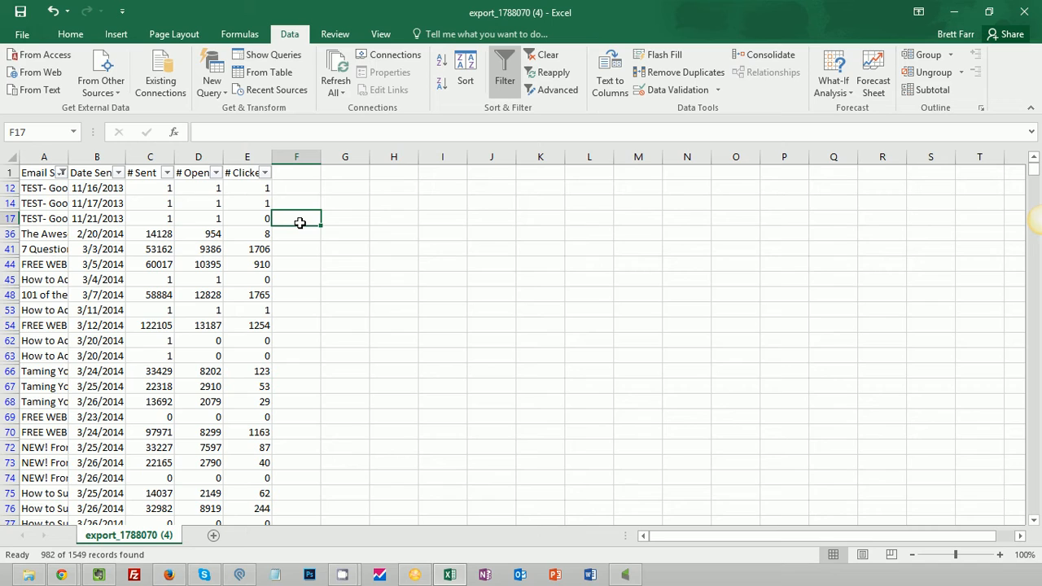
# Create a PivotTable on a new worksheet from the exported data range A1:E1550.
pyautogui.click(109, 278)
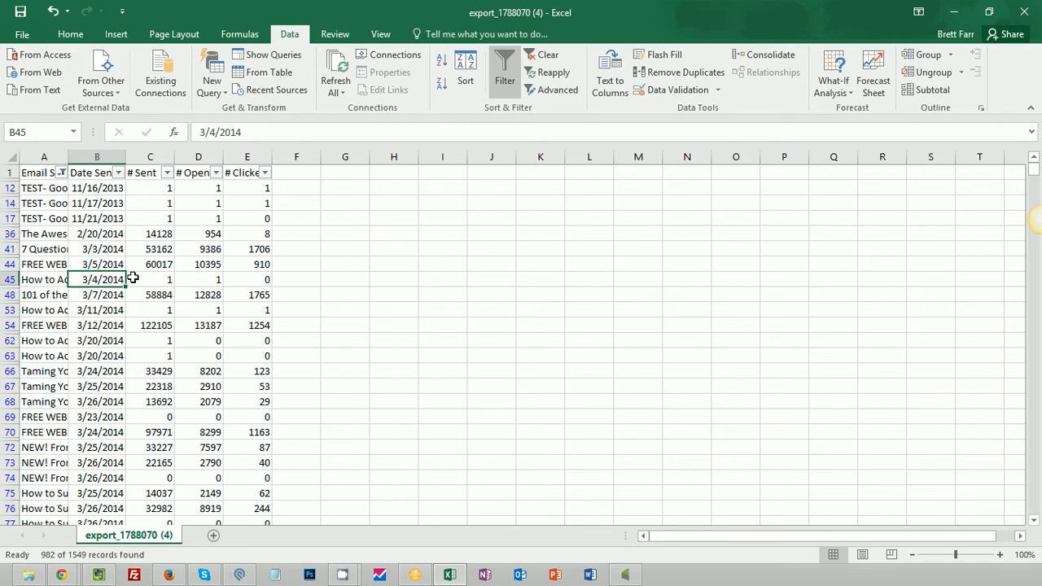
pyautogui.click(124, 36)
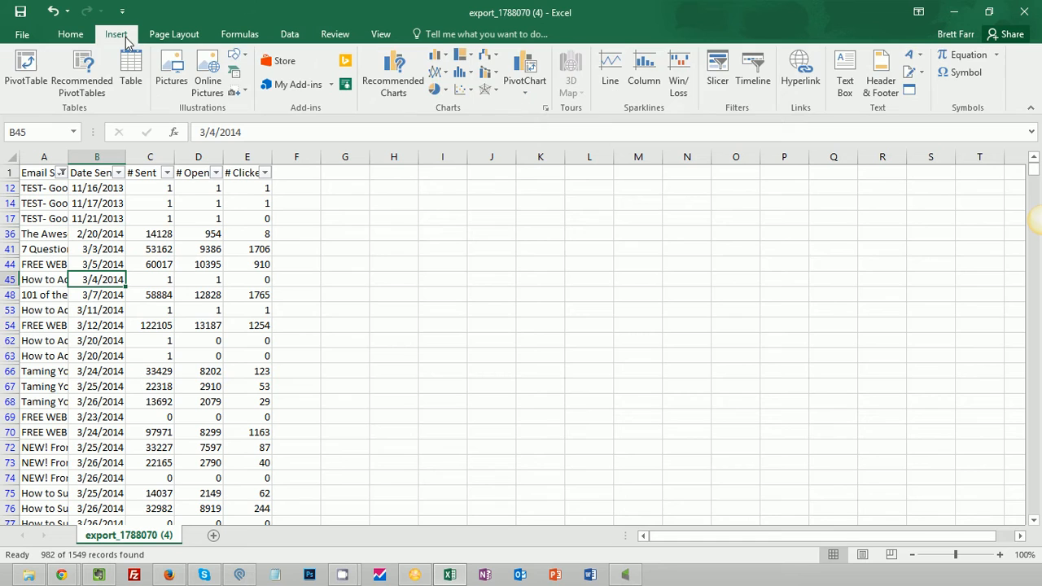
pyautogui.click(19, 81)
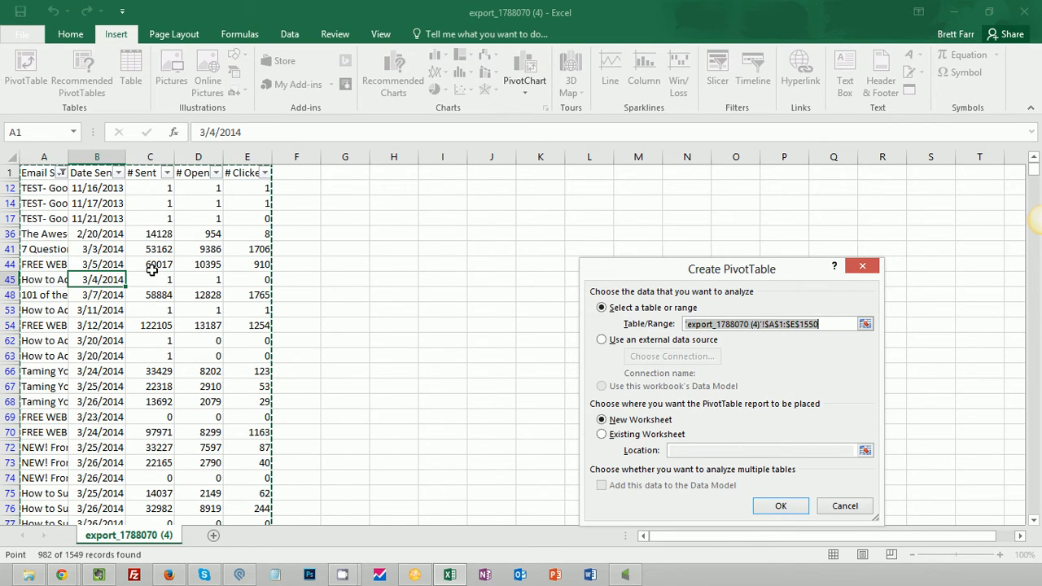
pyautogui.click(782, 506)
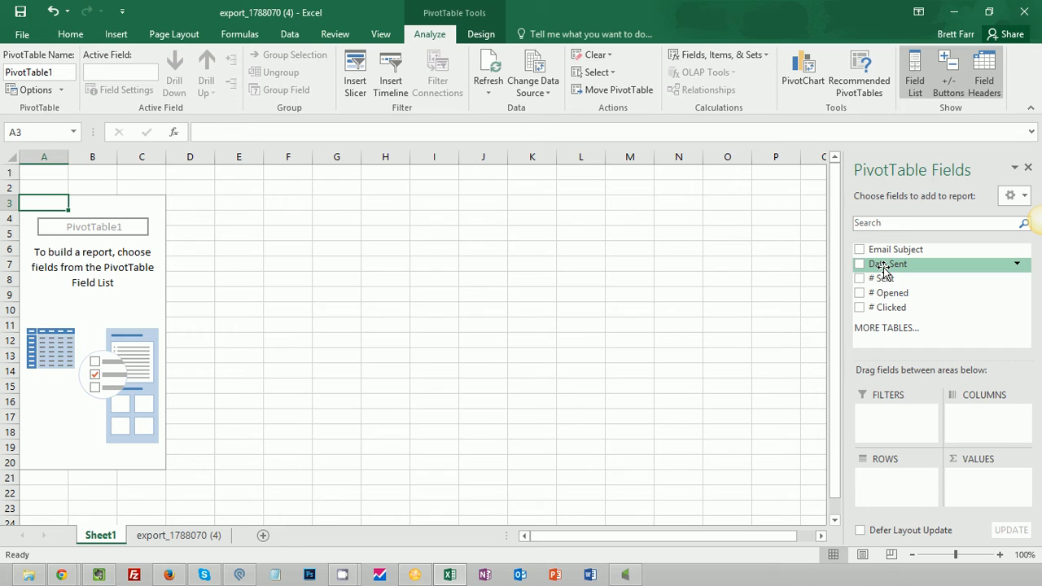
# Add Date Sent to the PivotTable rows and expand 2013, 2014 and 2015 into their quarters.
pyautogui.moveTo(891, 269); pyautogui.dragTo(894, 493)
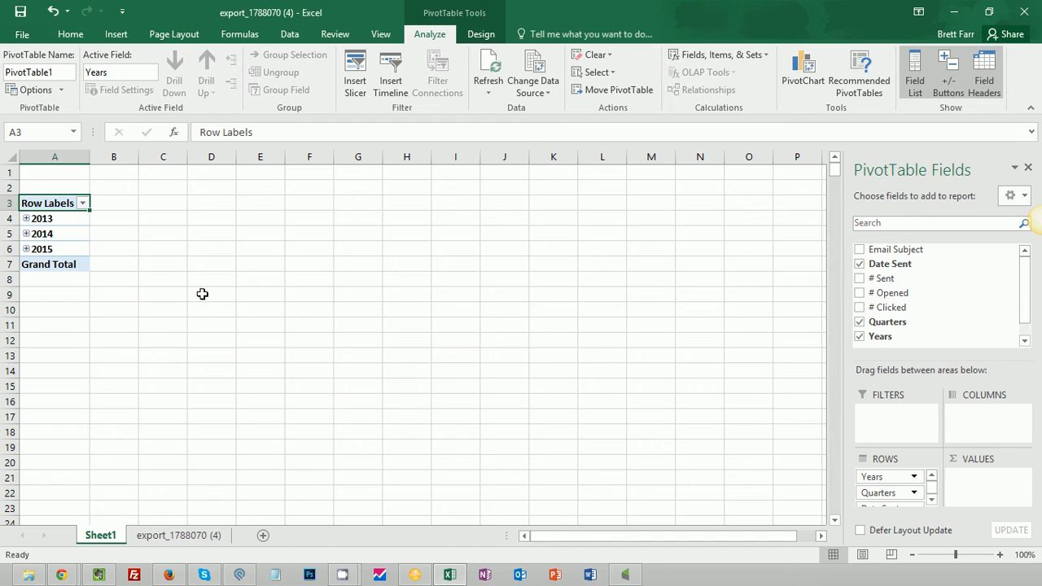
pyautogui.click(26, 219)
pyautogui.click(26, 219)
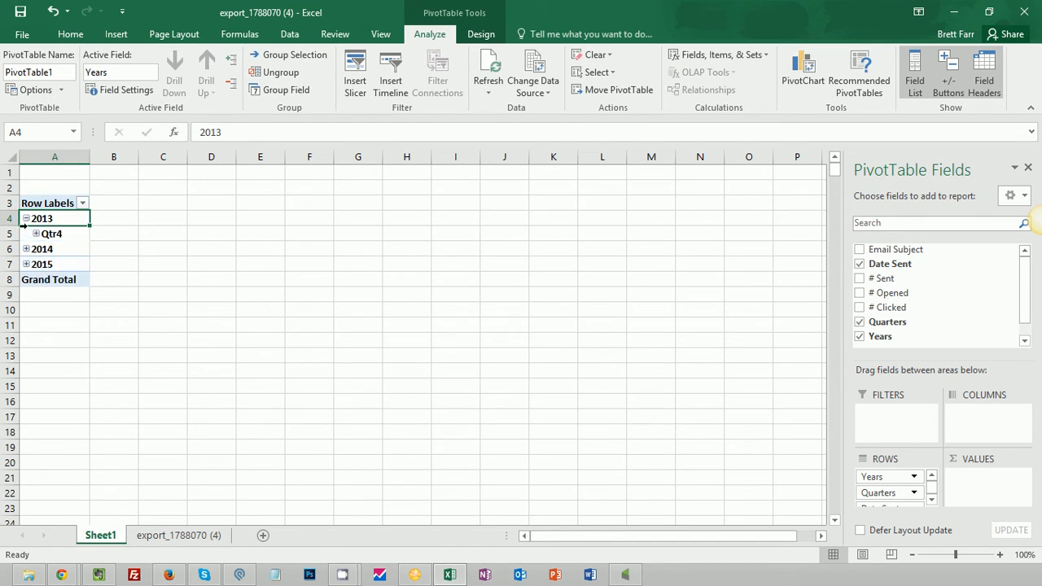
pyautogui.click(26, 248)
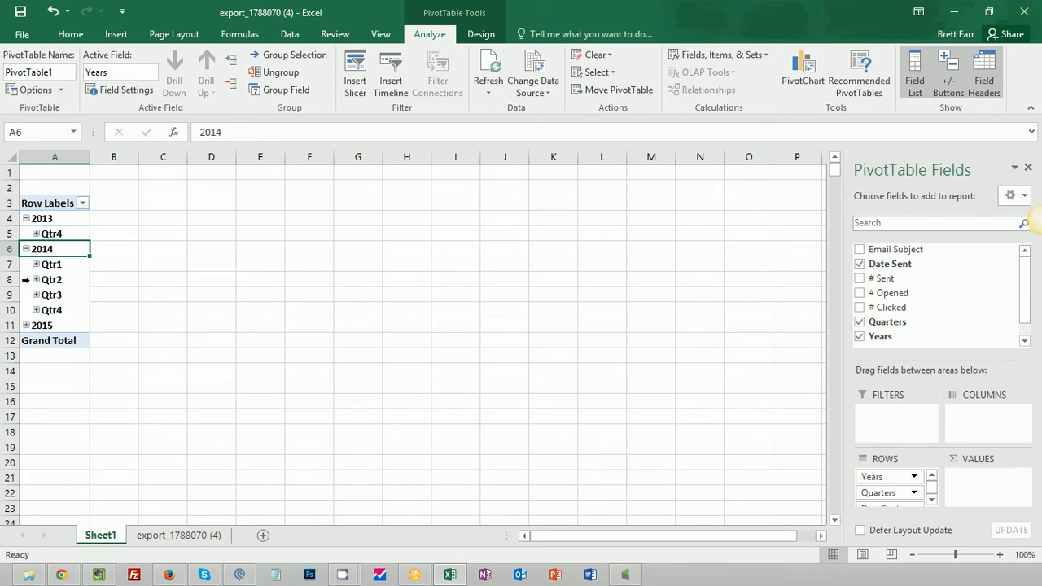
pyautogui.click(26, 325)
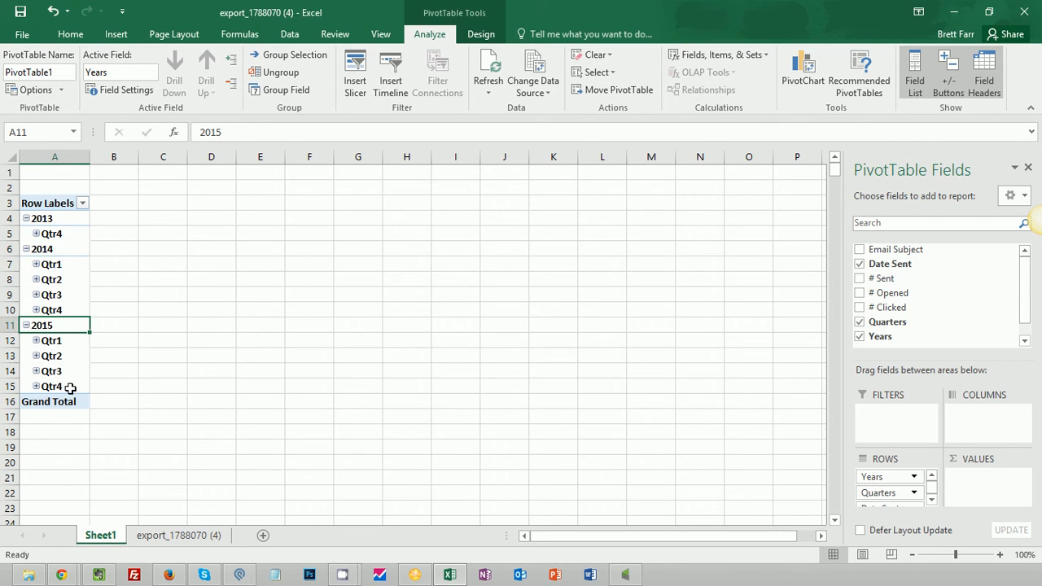
pyautogui.click(49, 205)
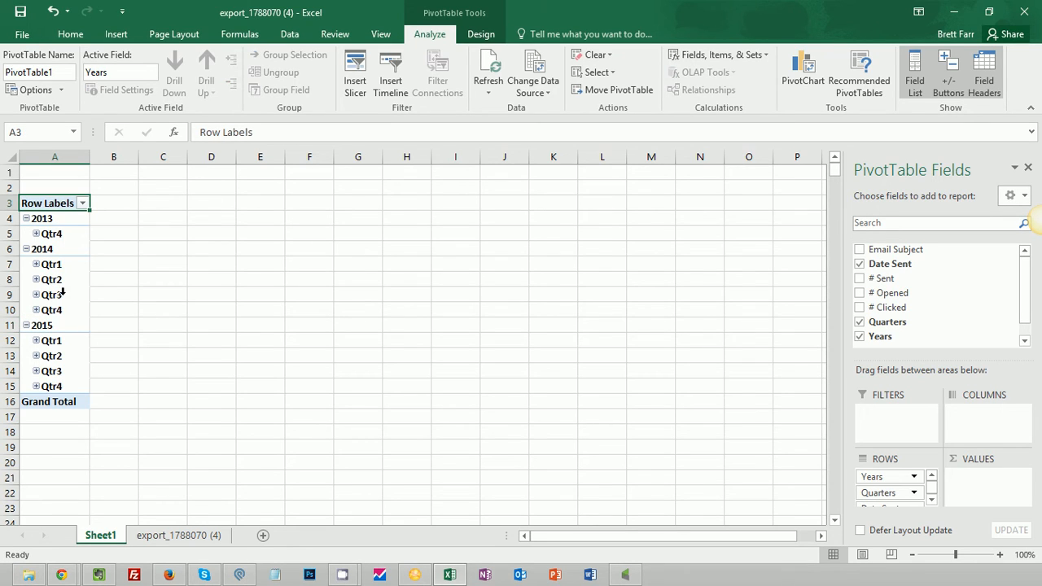
# Expand the quarters in the PivotTable rows into months and check the rows down to the grand total.
pyautogui.click(38, 235)
pyautogui.click(34, 311)
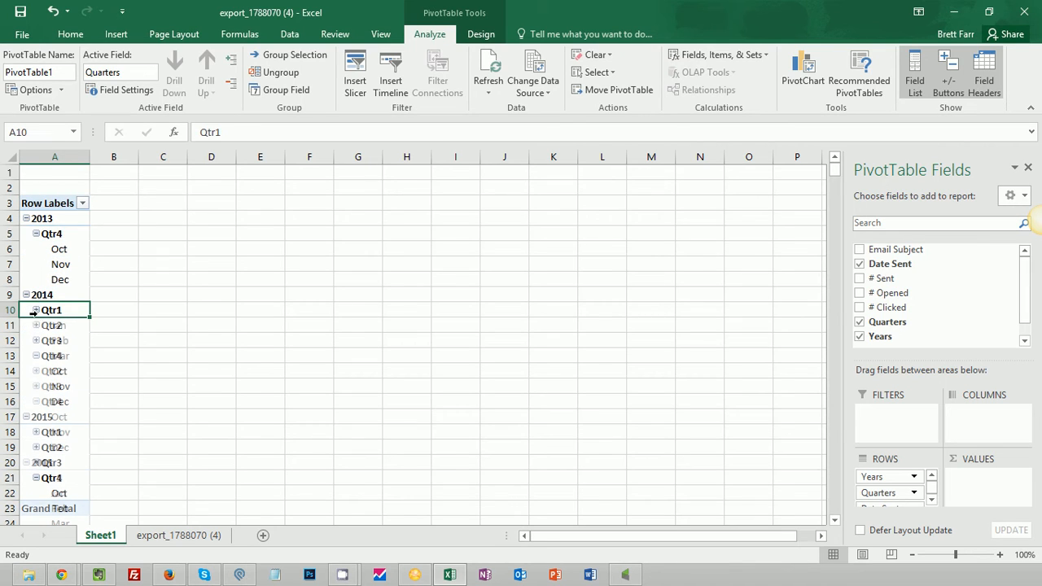
pyautogui.click(36, 372)
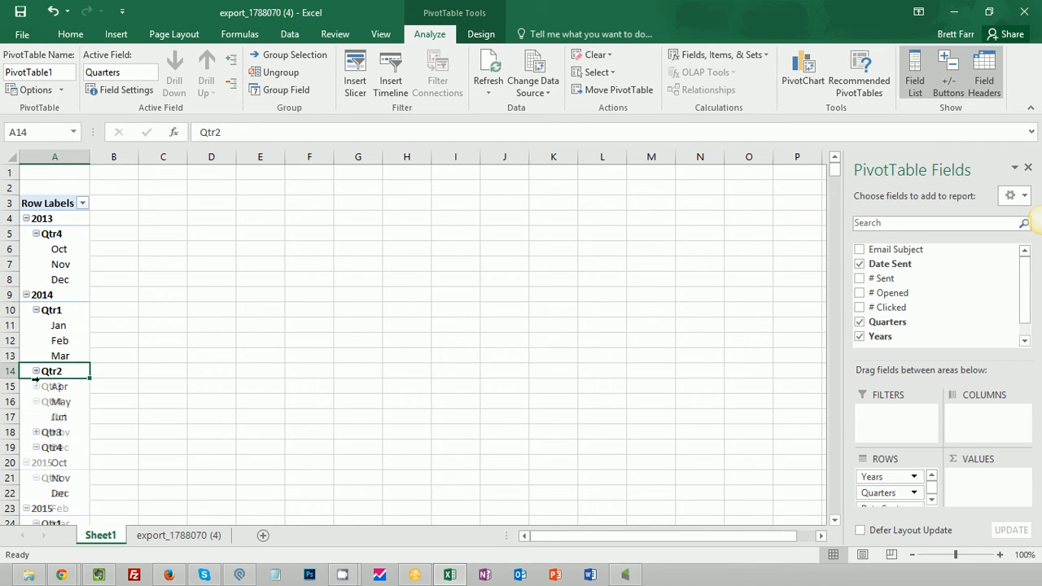
pyautogui.click(34, 432)
pyautogui.scroll(-6, 34, 432)
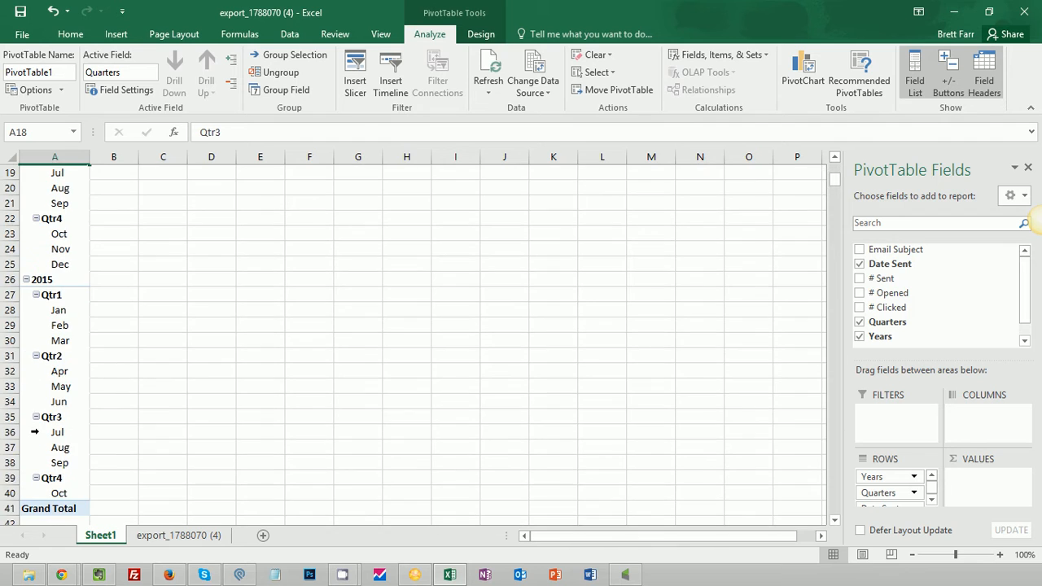
pyautogui.scroll(-5, 72, 363)
pyautogui.scroll(11, 72, 363)
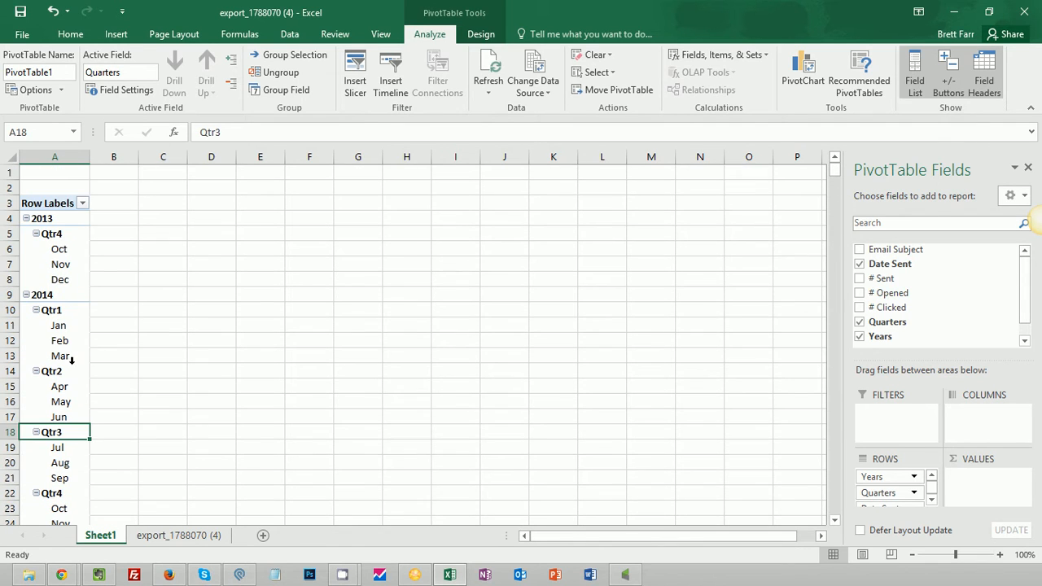
# Add a calculated field named Open Rate to the PivotTable with the formula '# Opened' / '# Sent'.
pyautogui.click(57, 205)
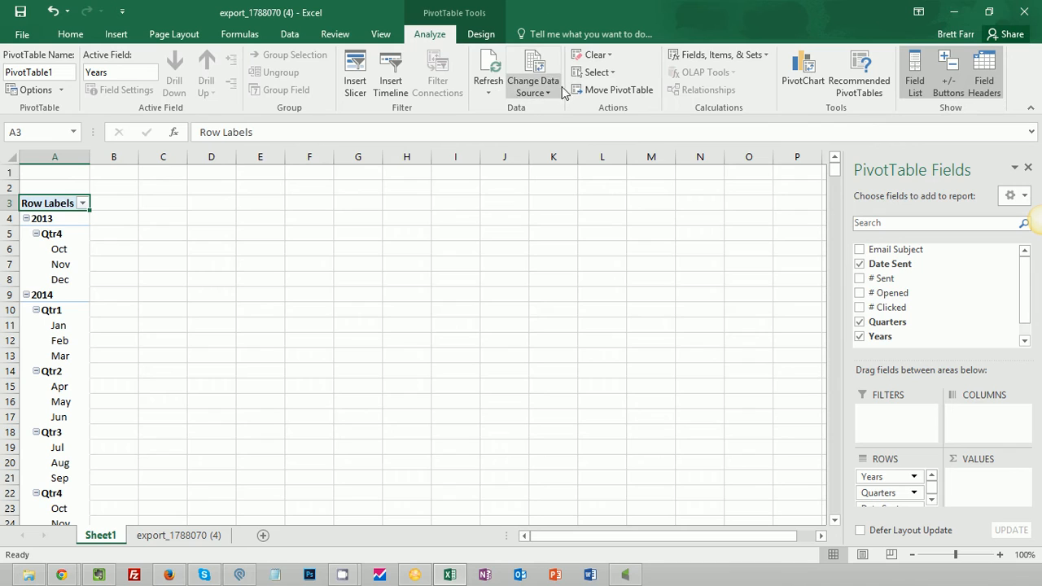
pyautogui.click(751, 57)
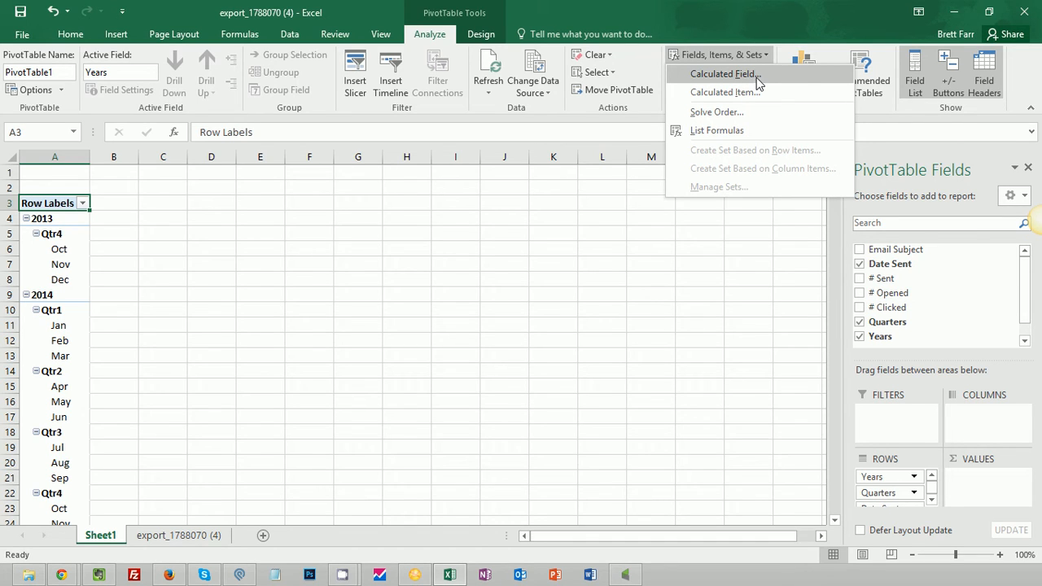
pyautogui.click(724, 74)
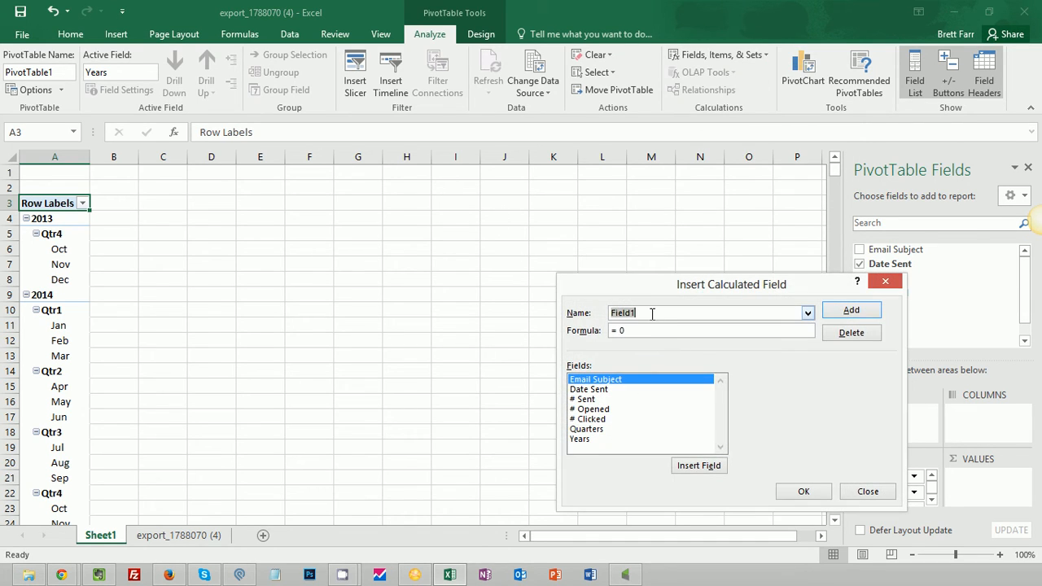
pyautogui.write('Open Rate')
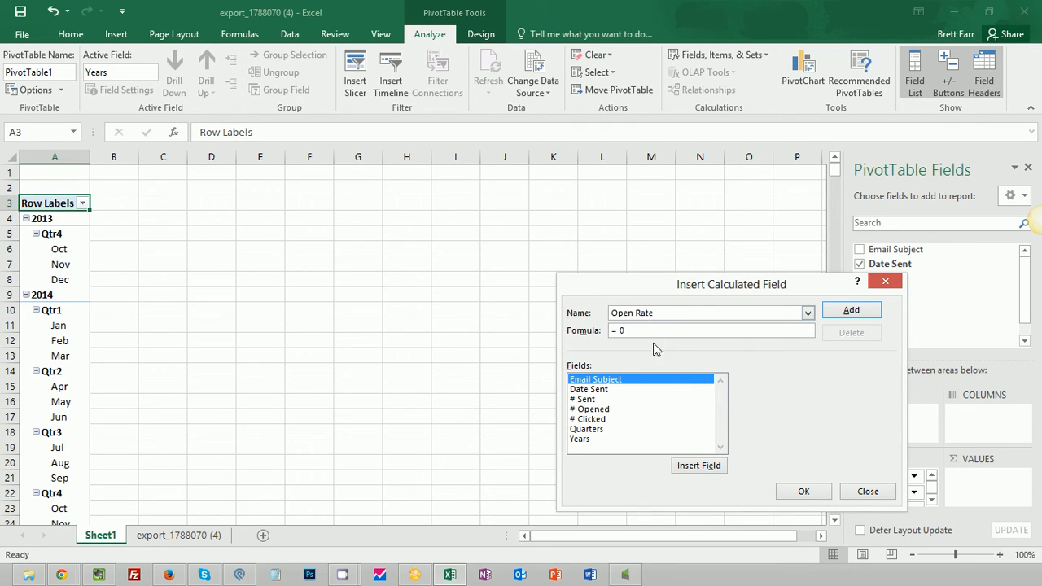
pyautogui.click(651, 331)
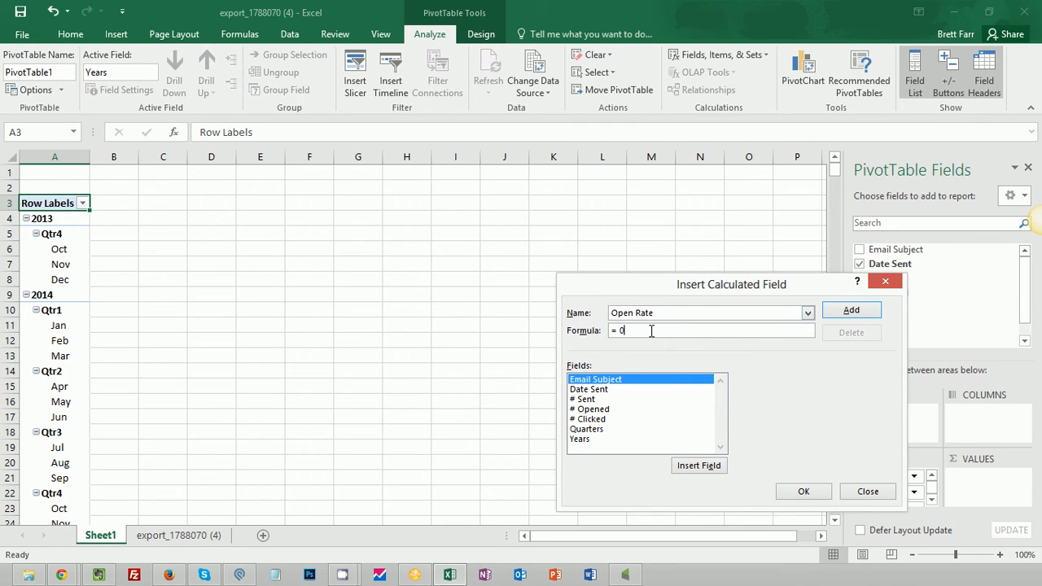
pyautogui.click(607, 411)
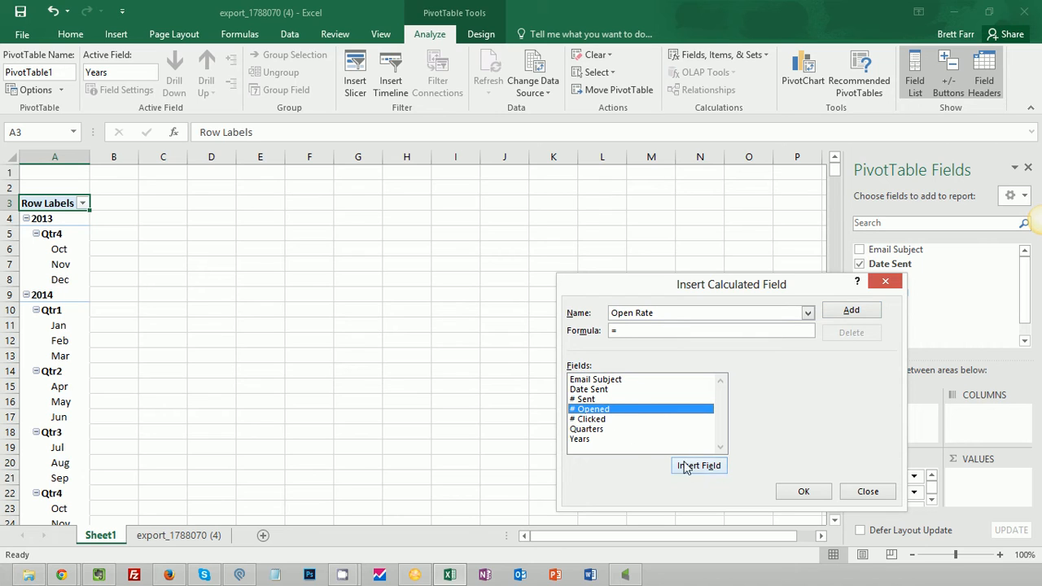
pyautogui.click(698, 465)
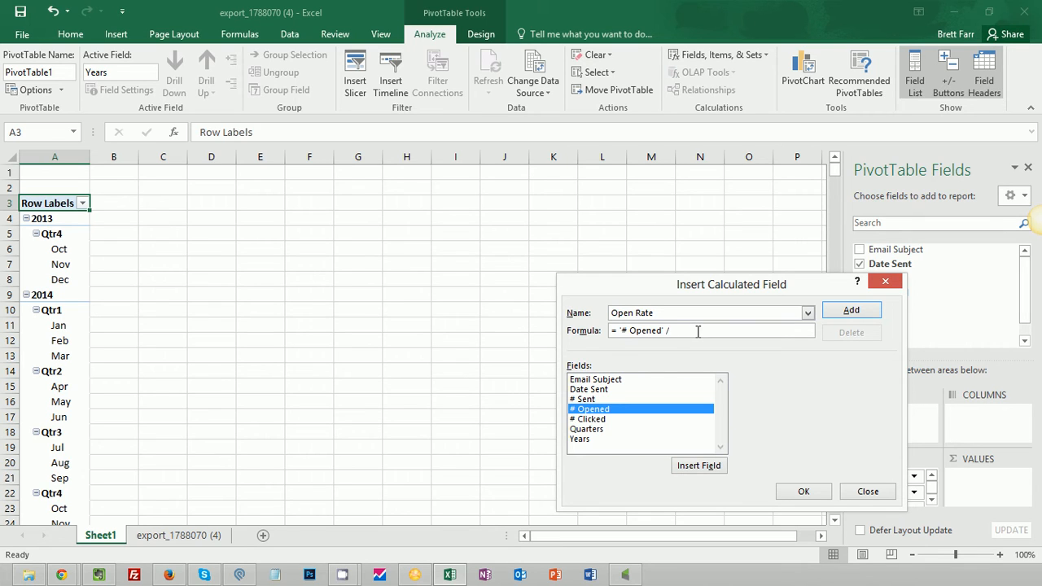
pyautogui.click(591, 399)
pyautogui.click(701, 466)
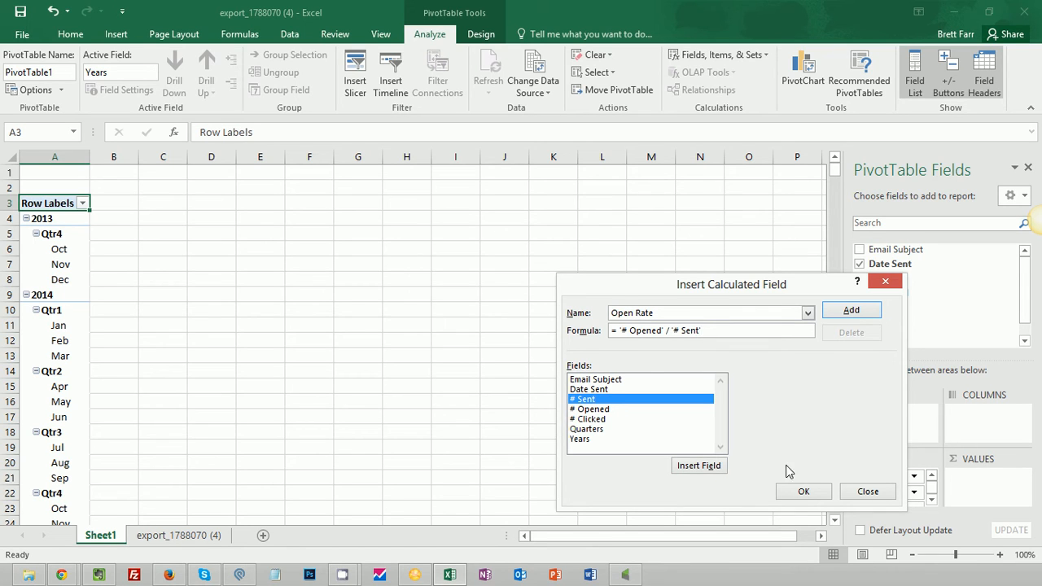
pyautogui.click(803, 493)
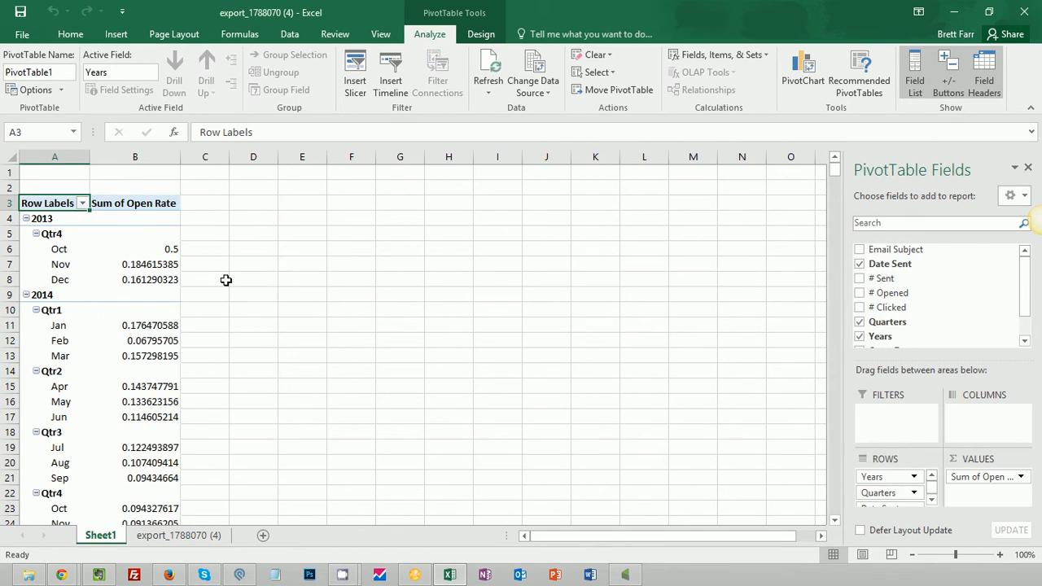
# Summarize the Open Rate value field by Average and check the monthly values for 2013 and 2014.
pyautogui.doubleClick(140, 205)
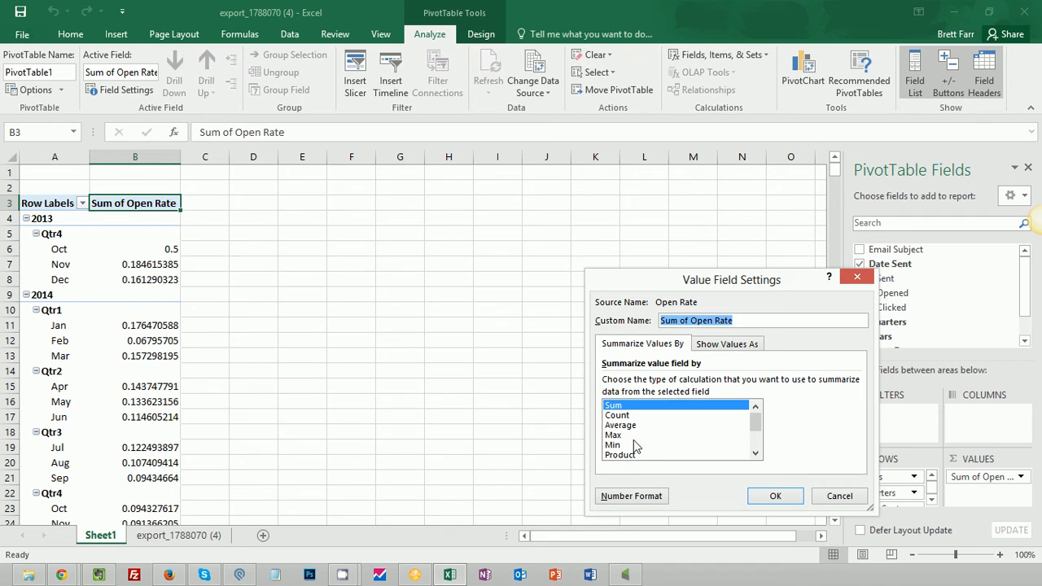
pyautogui.click(630, 429)
pyautogui.click(786, 496)
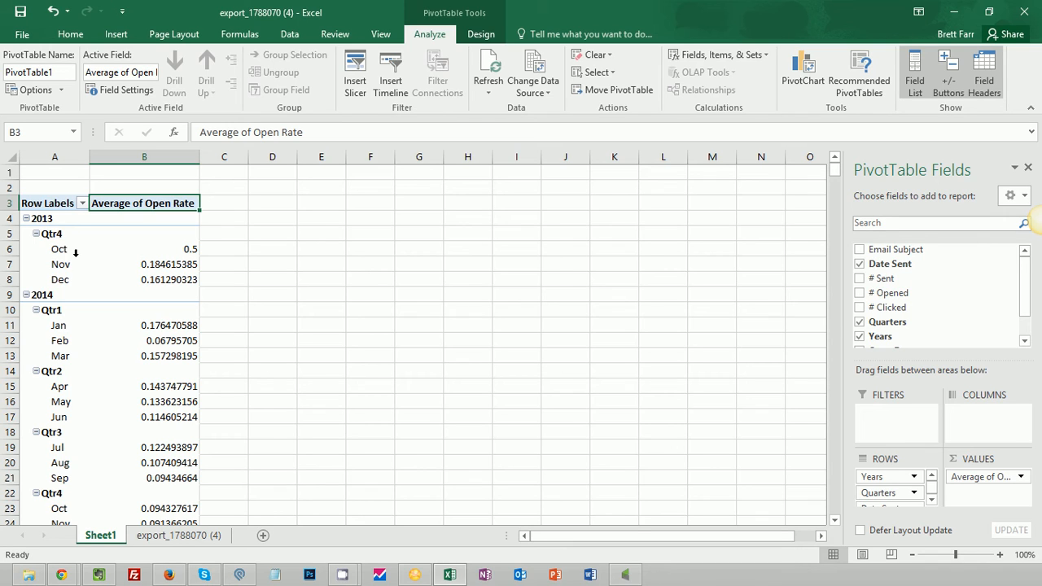
pyautogui.click(196, 249)
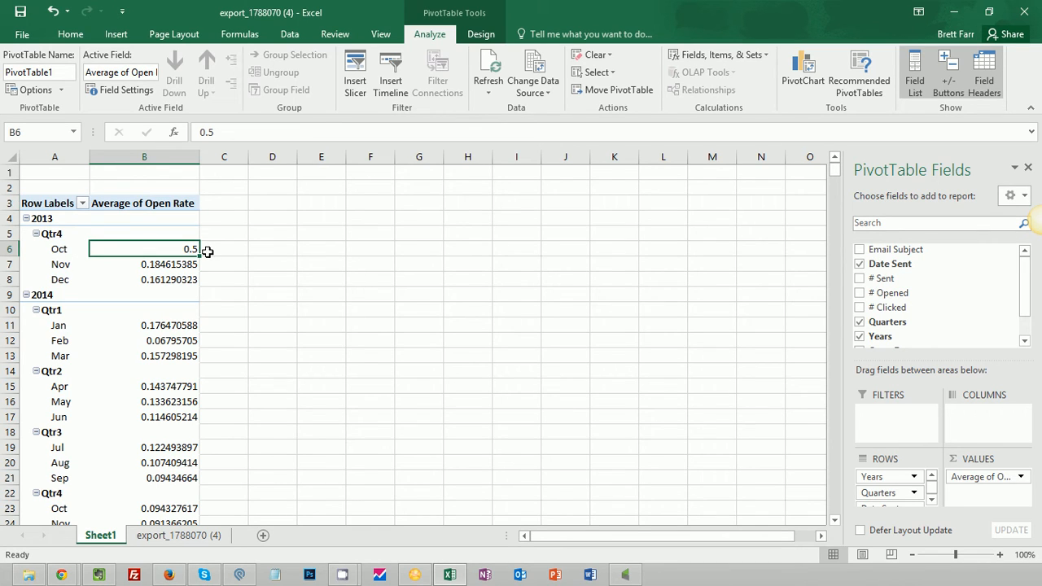
pyautogui.scroll(-1, 200, 332)
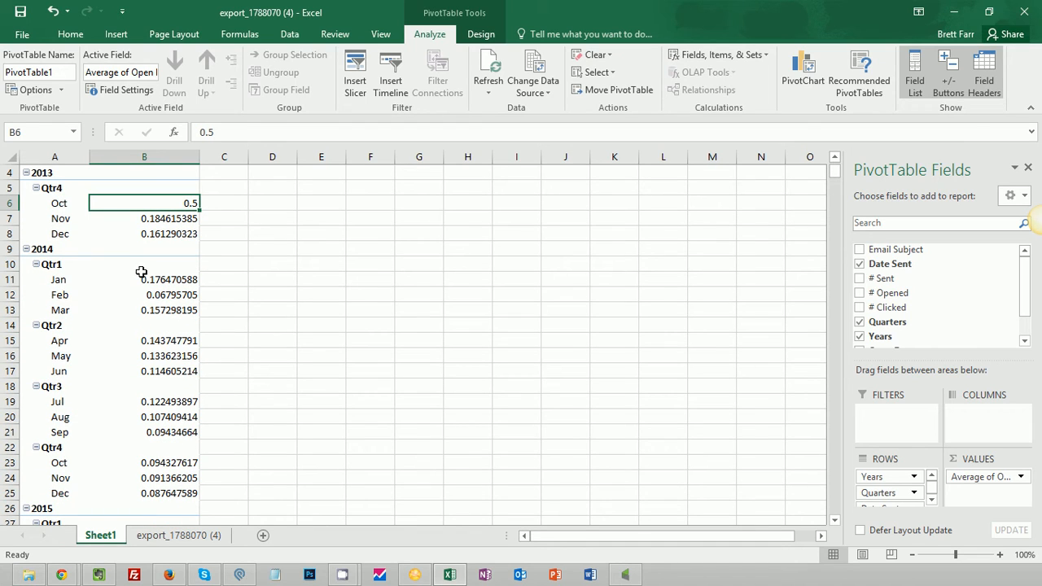
pyautogui.click(173, 358)
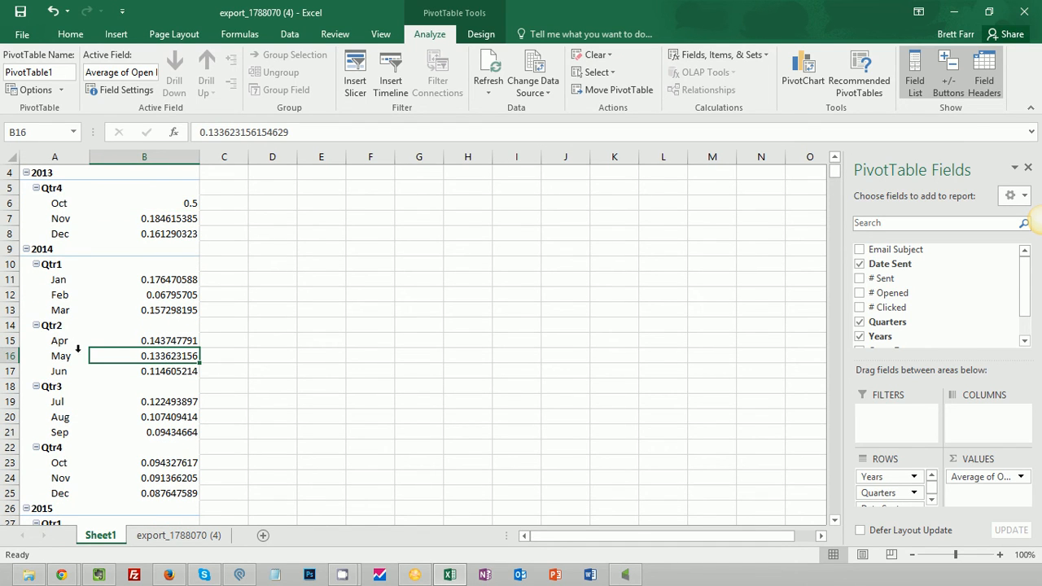
pyautogui.scroll(1, 156, 298)
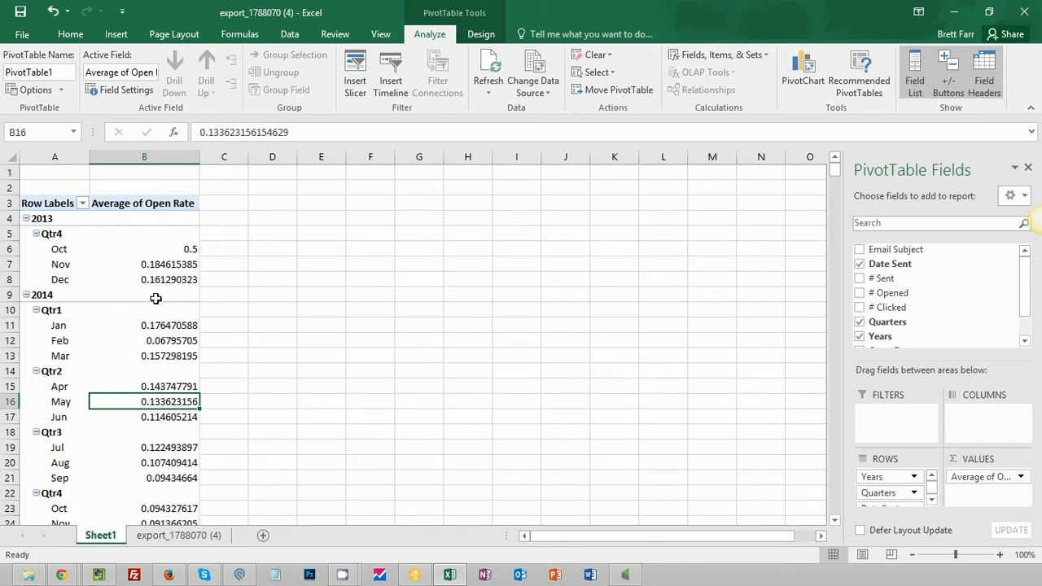
# Add a calculated field named CTR to the PivotTable with the formula '# Clicked' / '# Sent'.
pyautogui.click(157, 204)
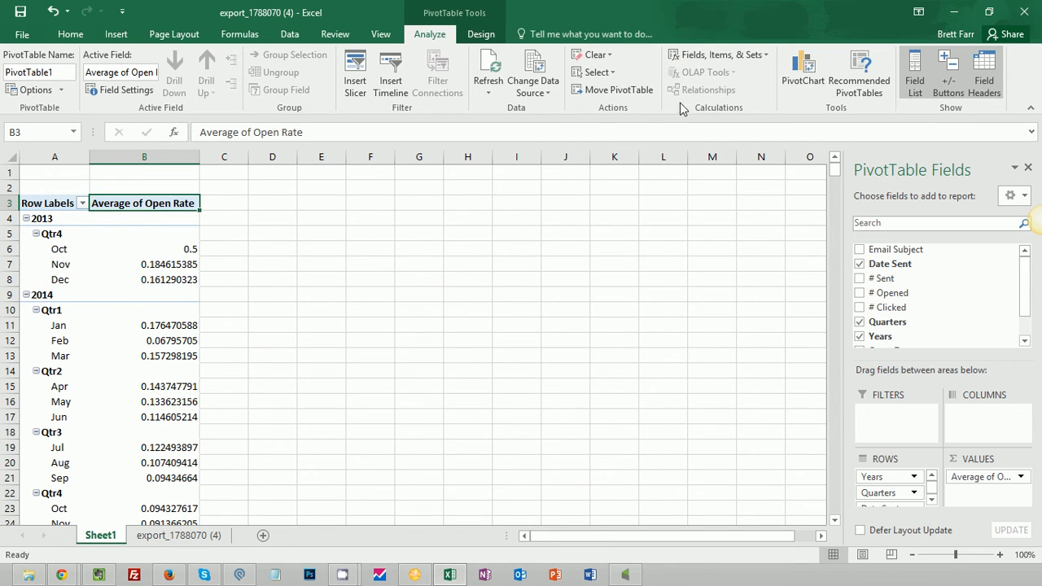
pyautogui.click(729, 57)
pyautogui.click(729, 72)
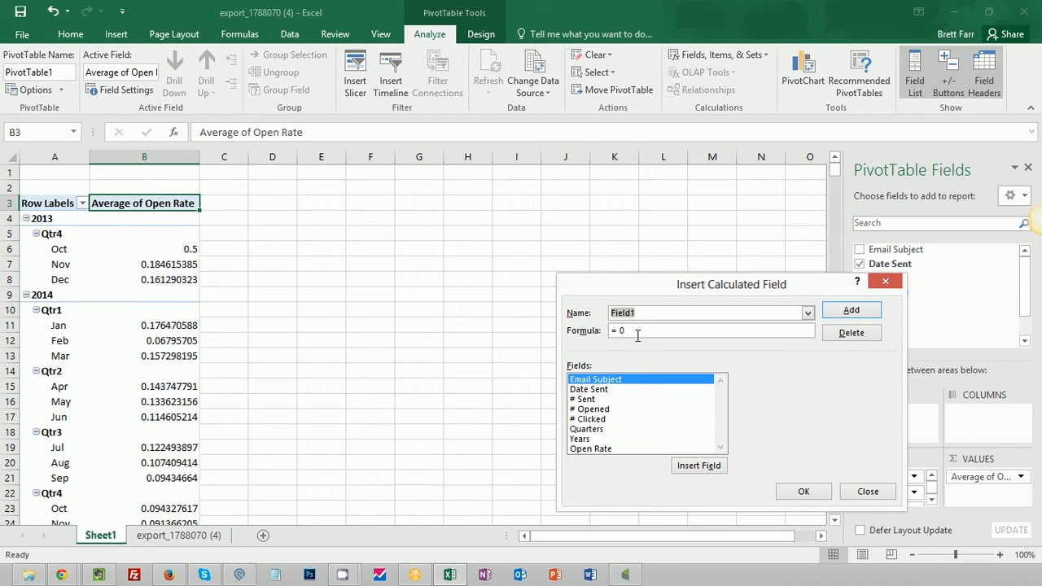
pyautogui.write('CTR')
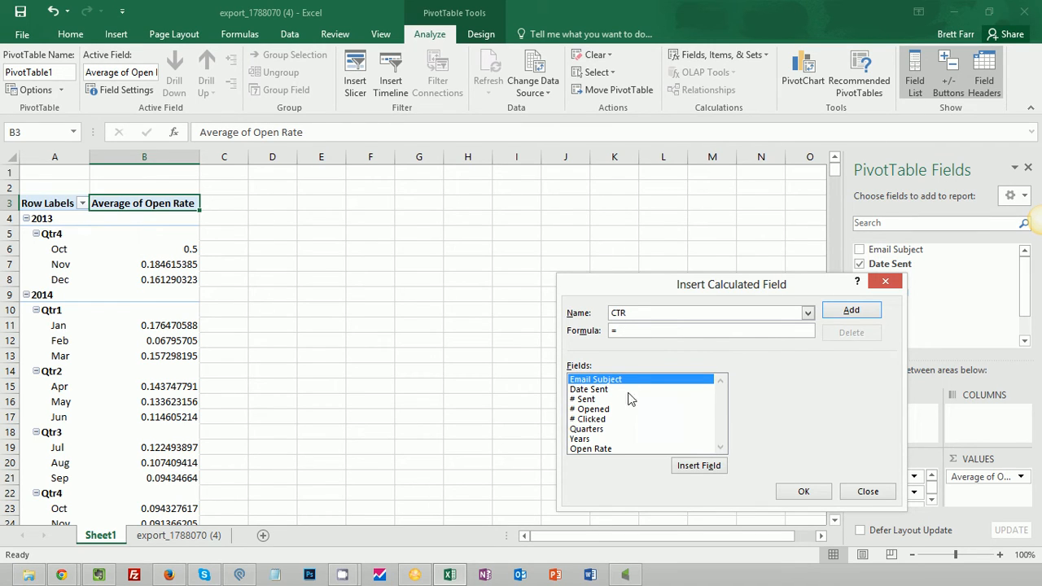
pyautogui.click(617, 418)
pyautogui.click(714, 471)
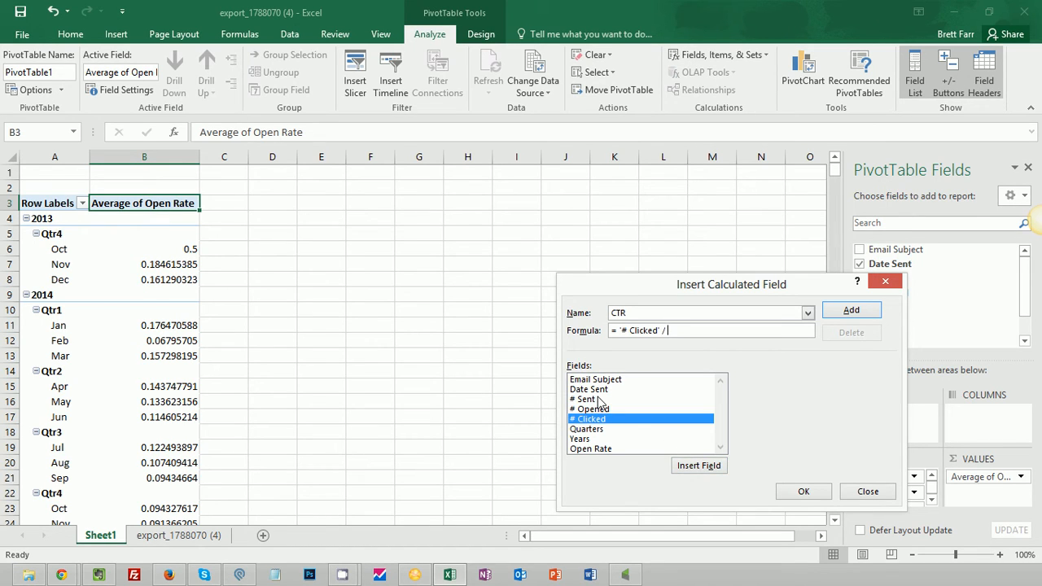
pyautogui.write('/')
pyautogui.click(599, 400)
pyautogui.click(708, 467)
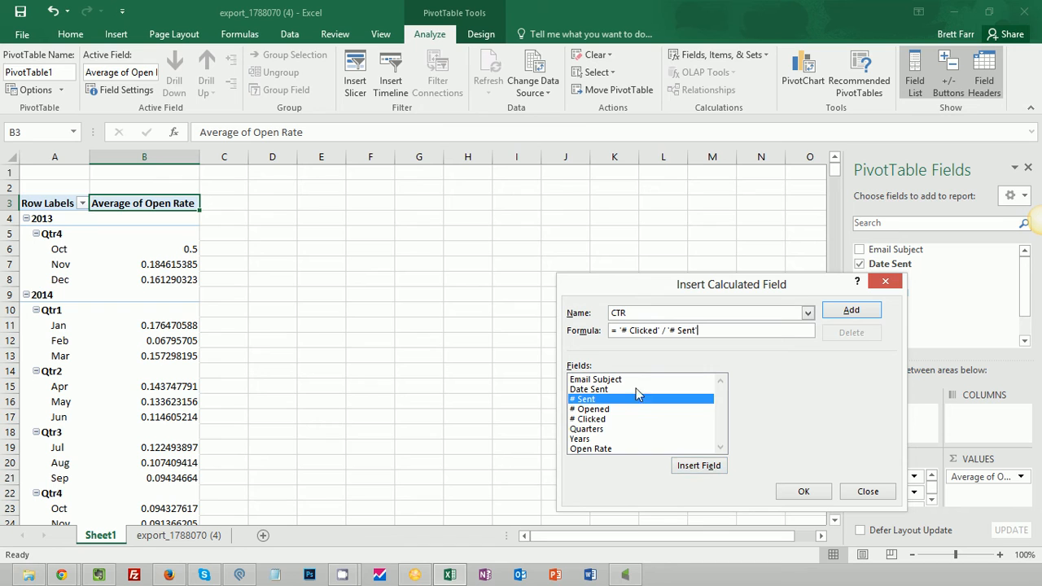
pyautogui.click(804, 492)
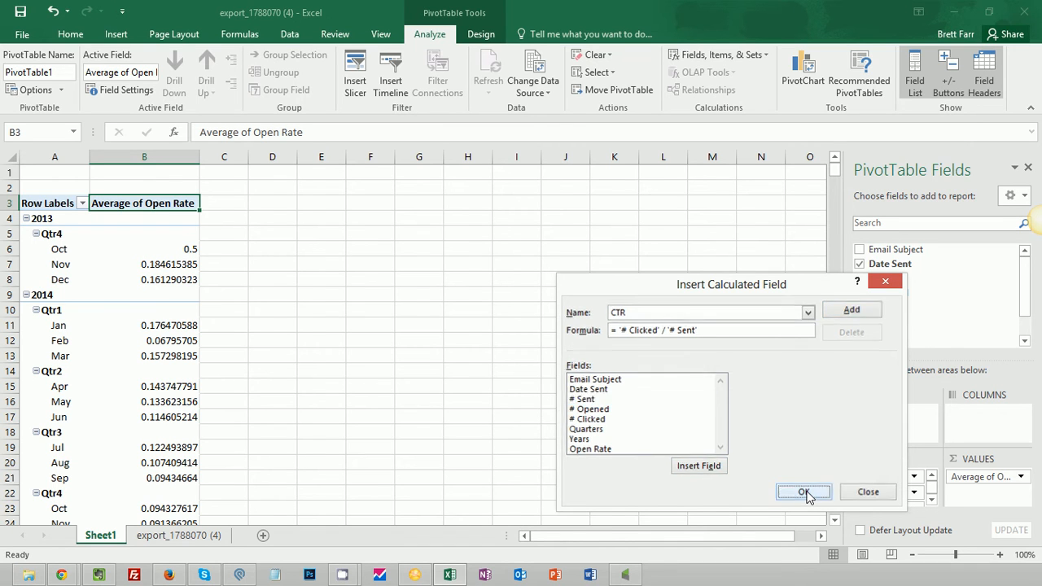
# Summarize the CTR value field by Average.
pyautogui.click(235, 197)
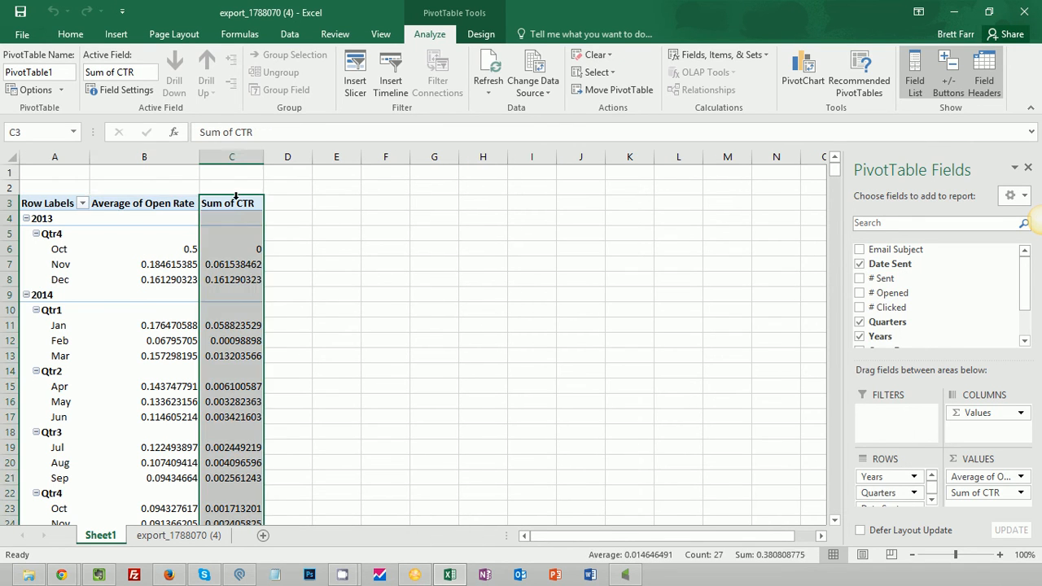
pyautogui.doubleClick(231, 201)
pyautogui.click(642, 425)
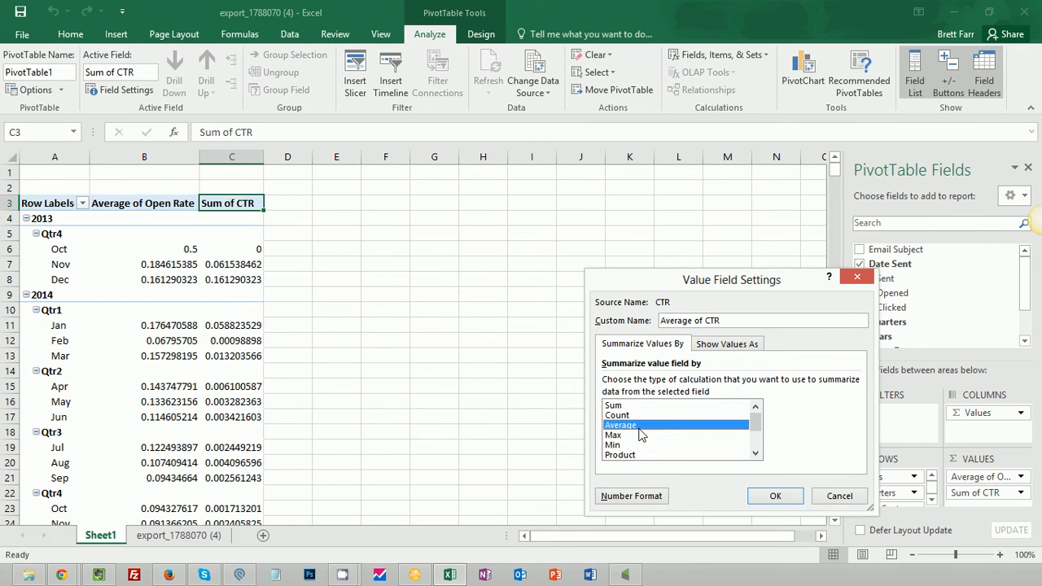
pyautogui.click(775, 495)
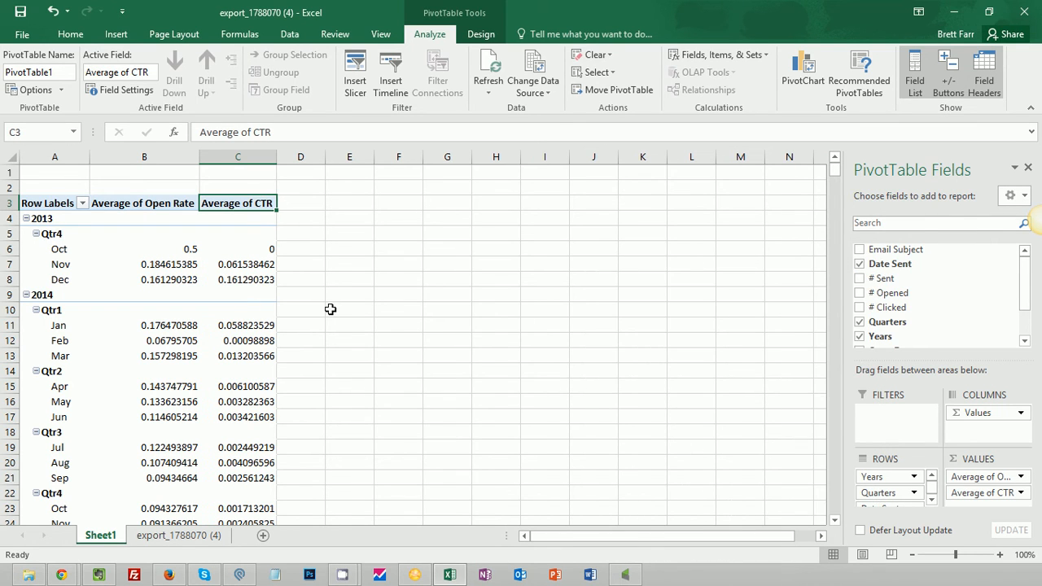
# Format the open rate and CTR values from October 2013 to the grand total (B6:C41) as percentages and review them.
pyautogui.scroll(-3, 330, 309)
pyautogui.scroll(3, 330, 309)
pyautogui.scroll(-3, 110, 295)
pyautogui.scroll(2, 110, 295)
pyautogui.scroll(1, 110, 295)
pyautogui.moveTo(174, 253); pyautogui.dragTo(256, 498)
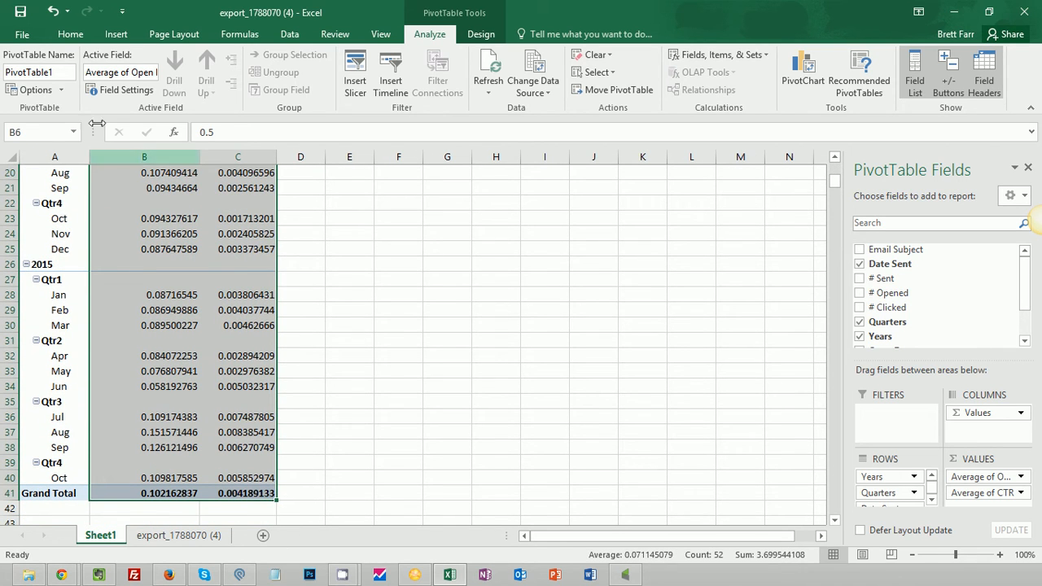
pyautogui.click(70, 33)
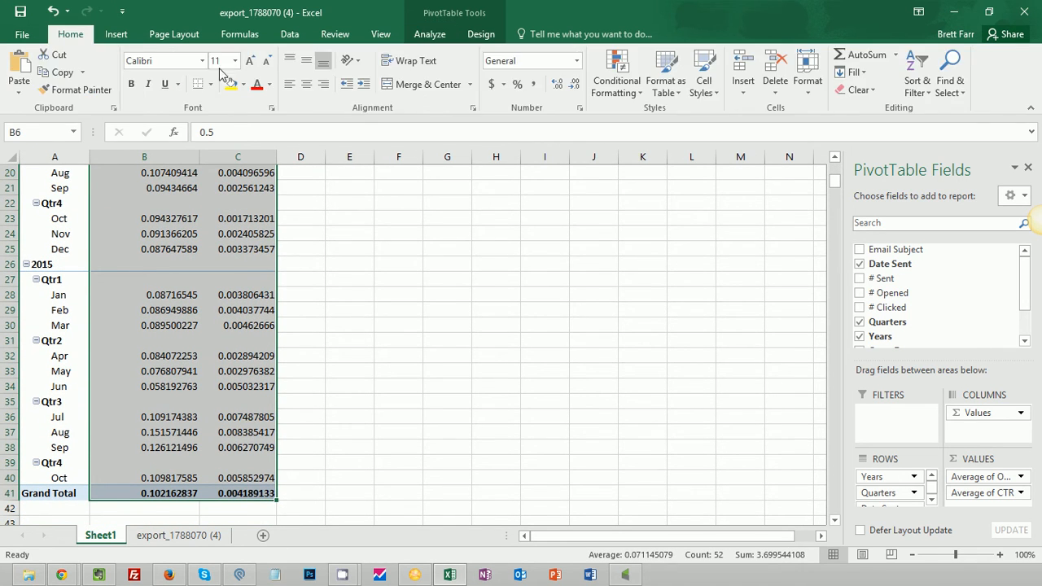
pyautogui.click(516, 84)
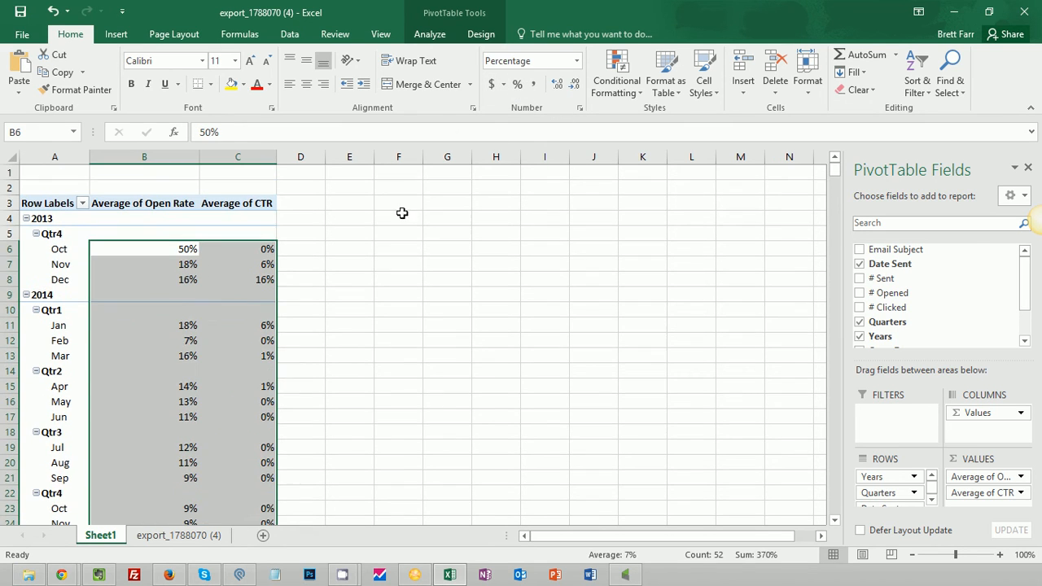
pyautogui.click(214, 293)
pyautogui.scroll(-2, 244, 297)
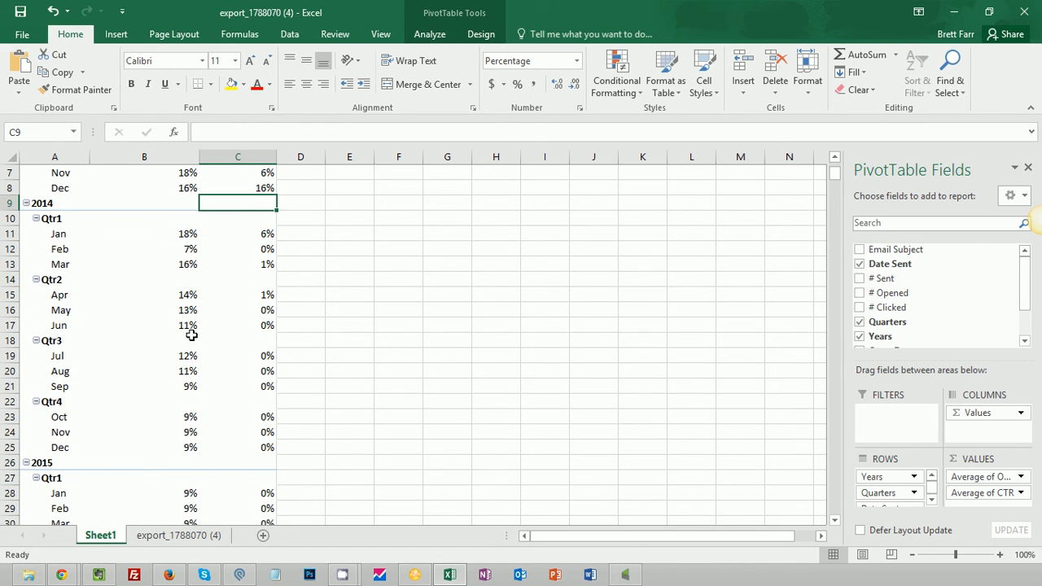
pyautogui.scroll(2, 217, 355)
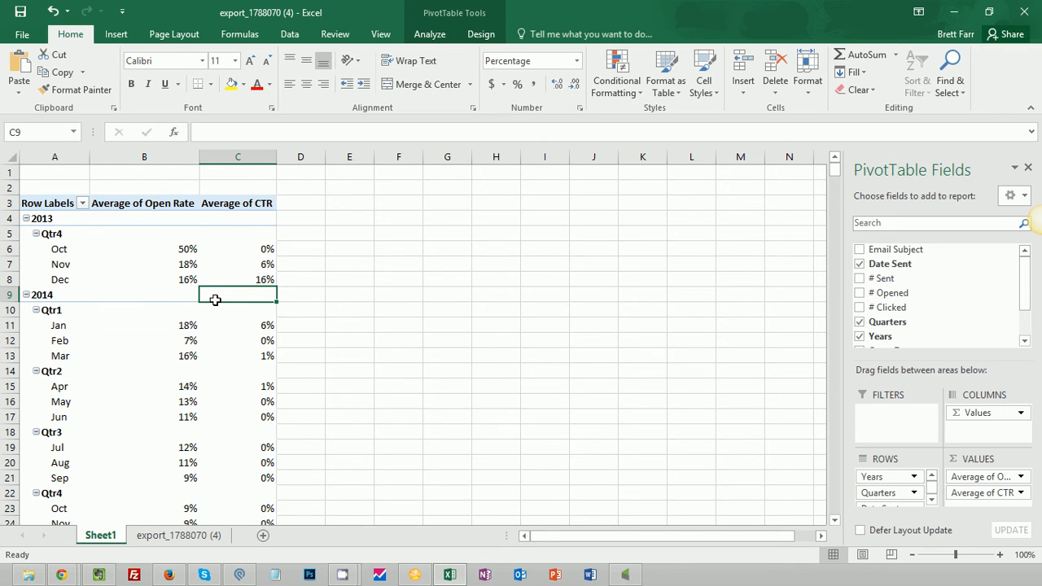
# Insert a 2-D line PivotChart of the average open rate and average CTR from the PivotTable.
pyautogui.click(177, 279)
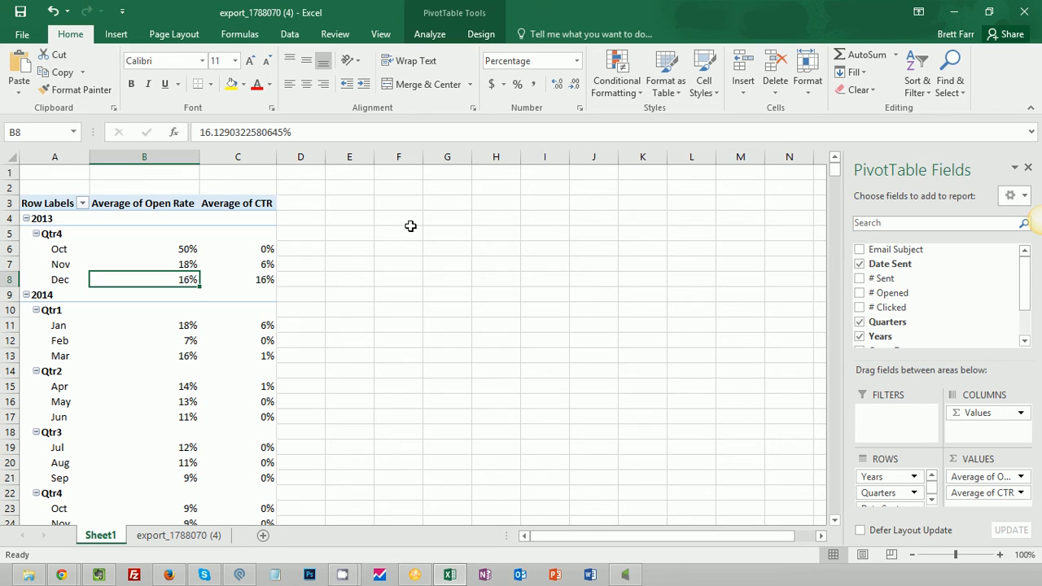
pyautogui.click(199, 397)
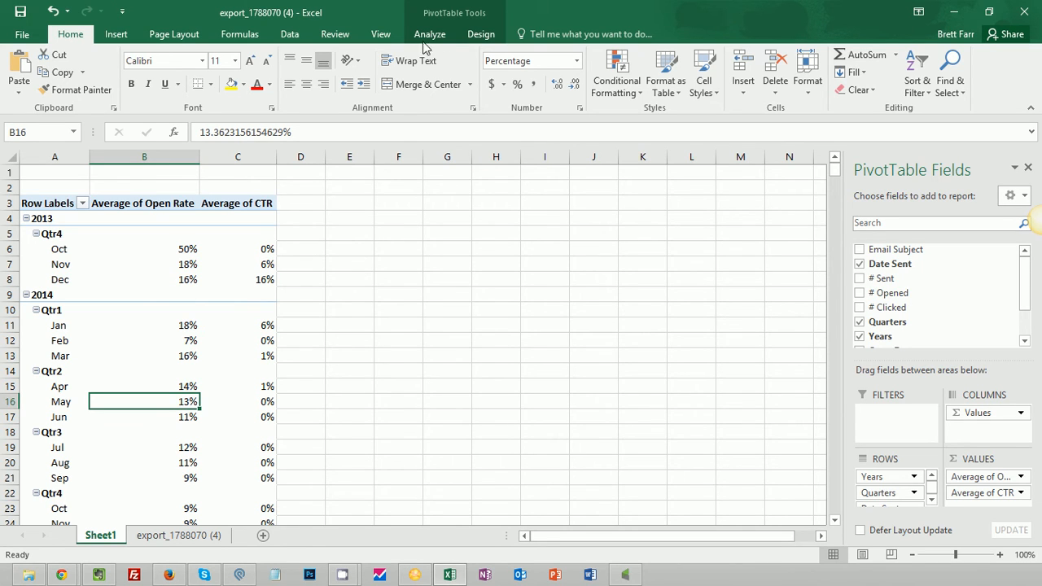
pyautogui.click(470, 13)
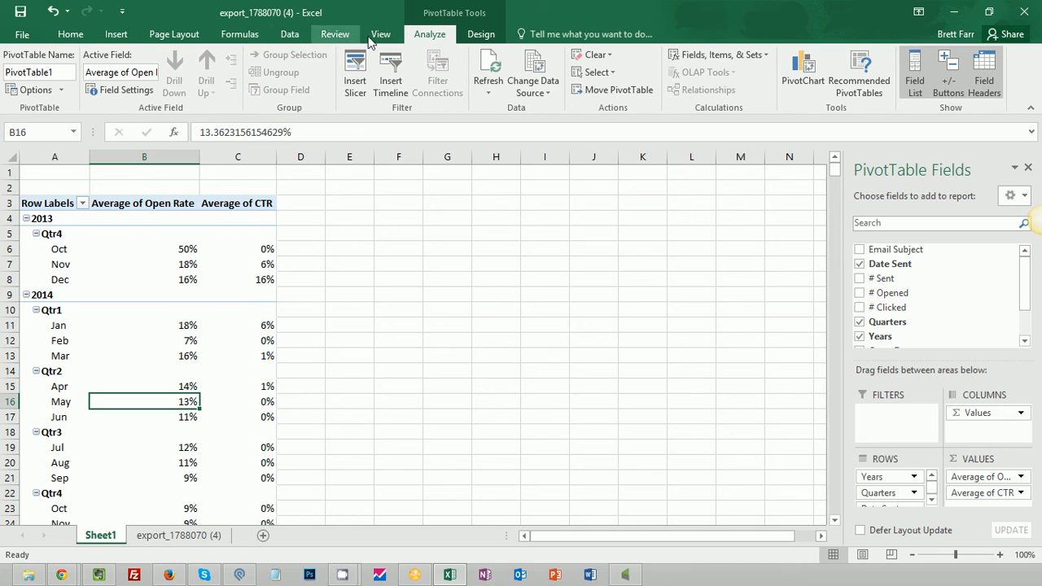
pyautogui.click(116, 34)
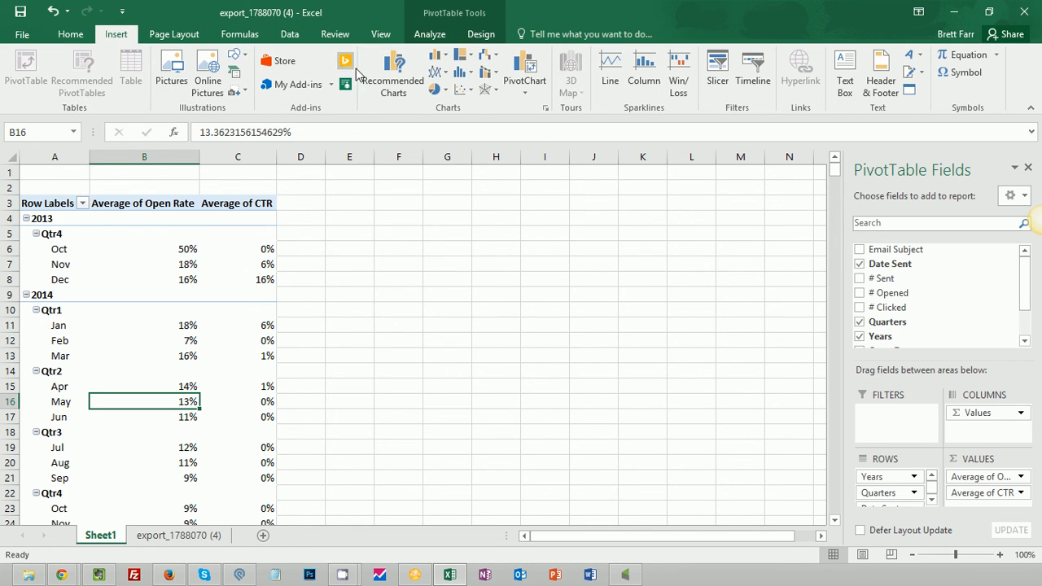
pyautogui.click(440, 74)
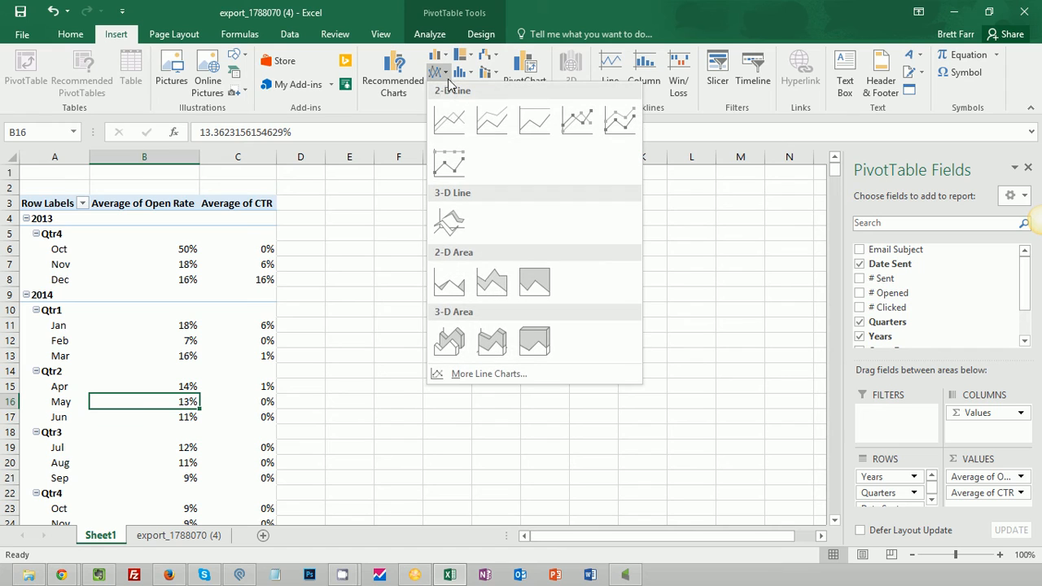
pyautogui.click(457, 119)
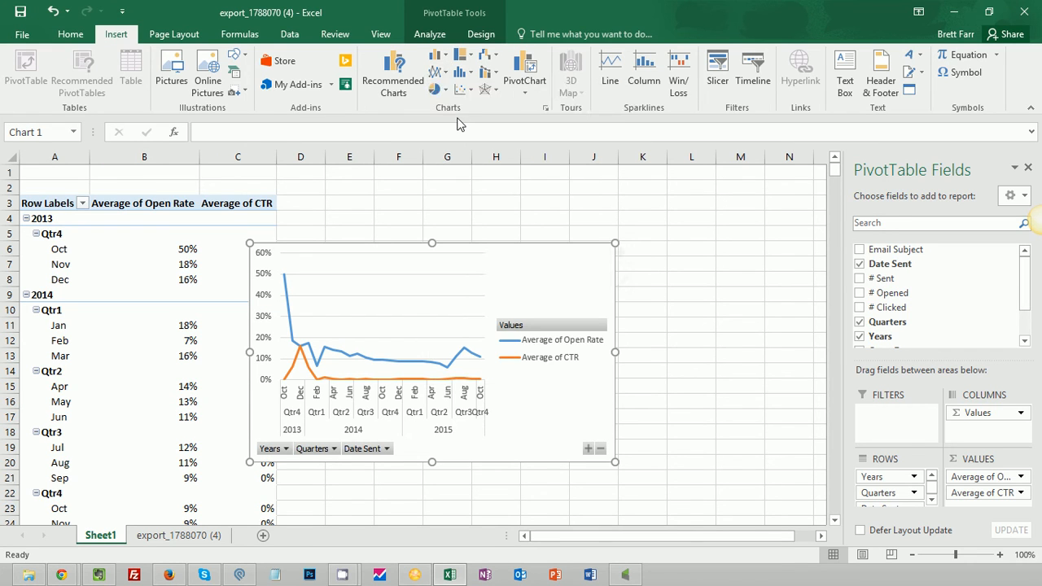
# Hide the PivotChart field list, and move and enlarge the chart to span about columns B to R and rows 1 to 23.
pyautogui.moveTo(496, 262); pyautogui.dragTo(352, 231)
pyautogui.moveTo(472, 322); pyautogui.dragTo(817, 321)
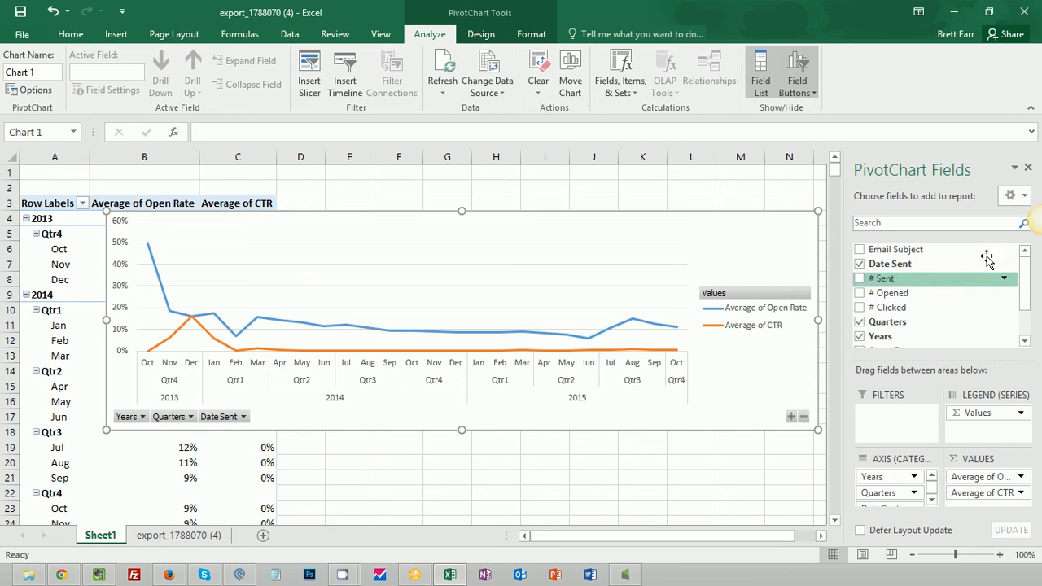
pyautogui.click(1027, 170)
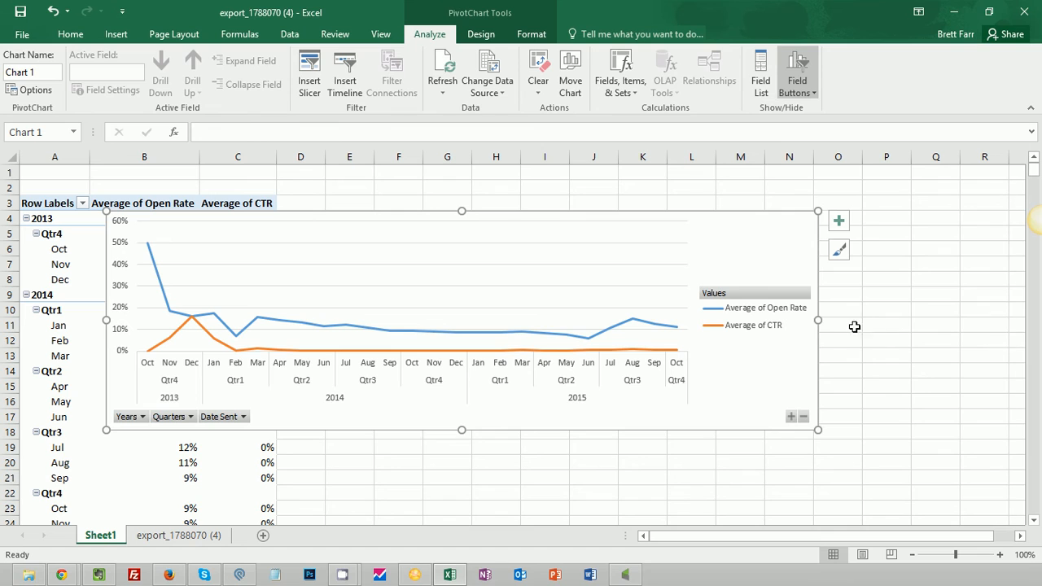
pyautogui.moveTo(817, 321); pyautogui.dragTo(992, 320)
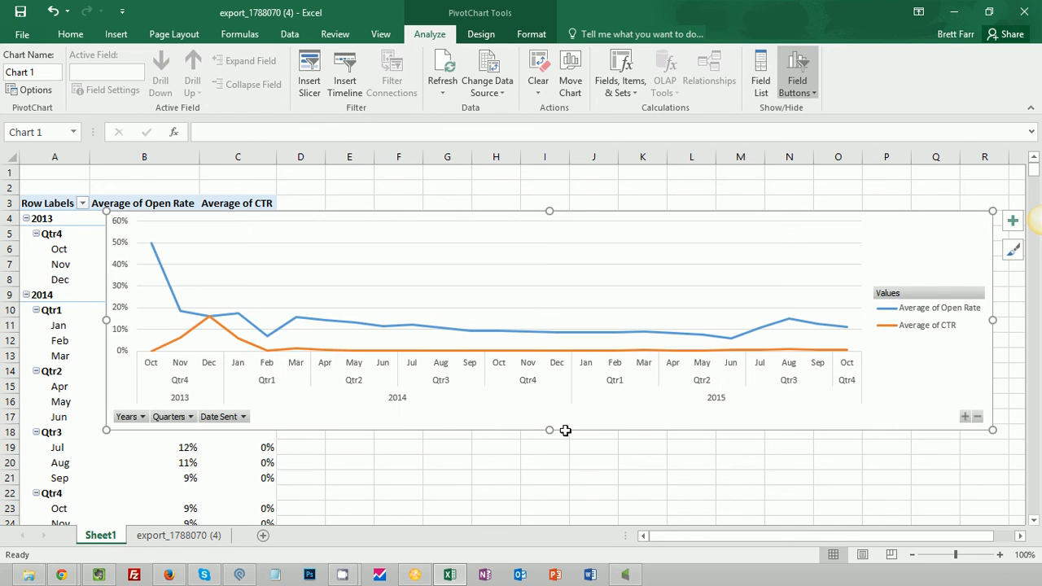
pyautogui.moveTo(549, 430); pyautogui.dragTo(551, 506)
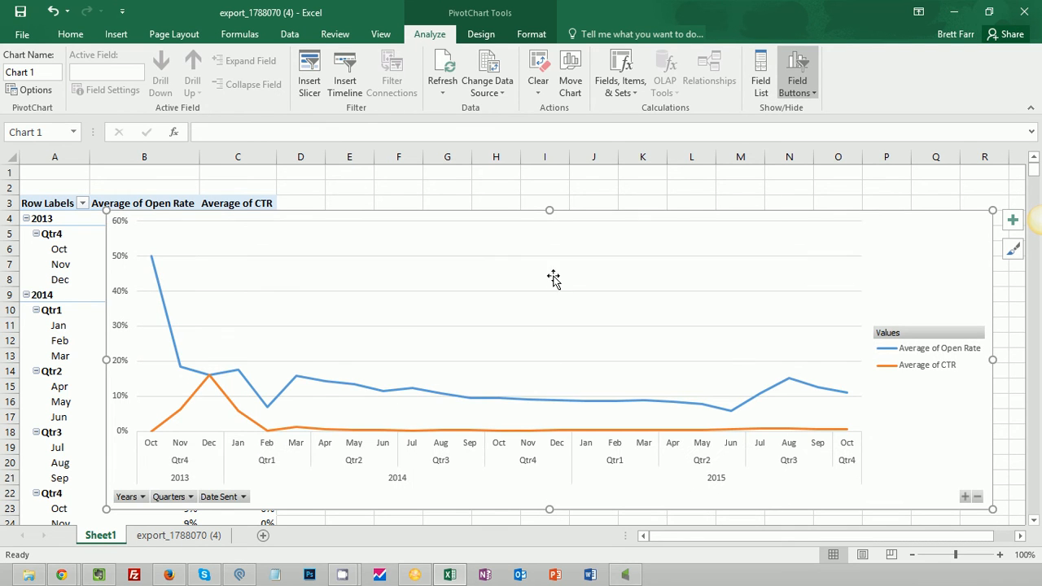
pyautogui.moveTo(550, 211); pyautogui.dragTo(547, 174)
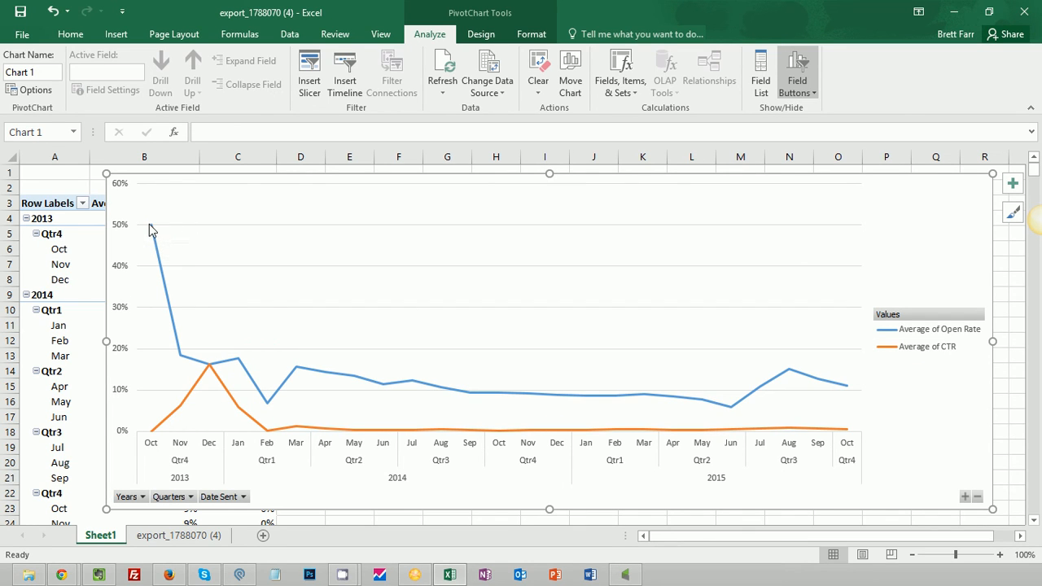
# Filter the PivotChart's Years field to exclude <10/5/2013 and 2013, then examine the open rate and CTR trends.
pyautogui.moveTo(149, 231)
pyautogui.click(143, 497)
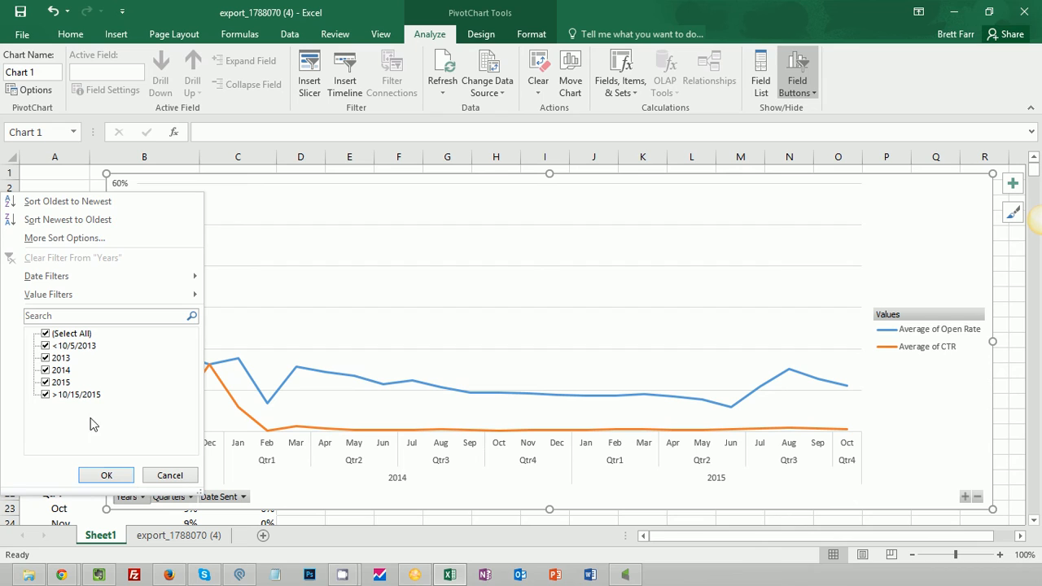
pyautogui.click(45, 358)
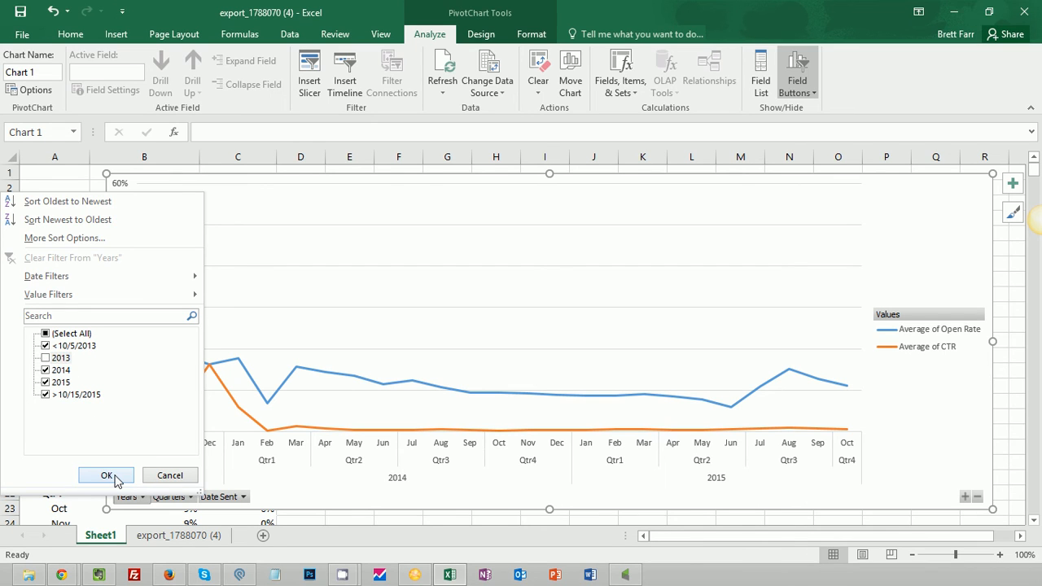
pyautogui.click(46, 346)
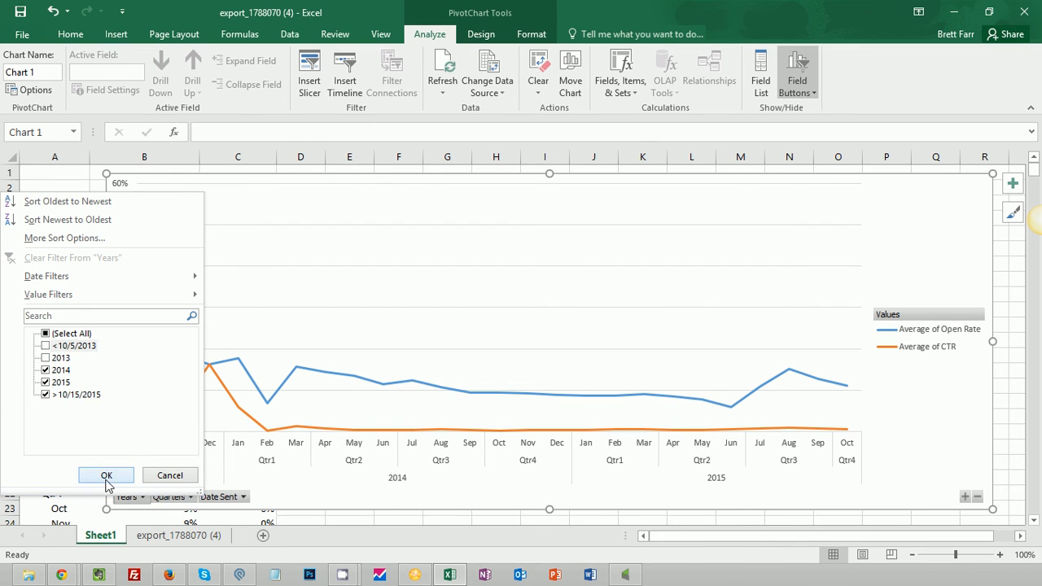
pyautogui.click(106, 475)
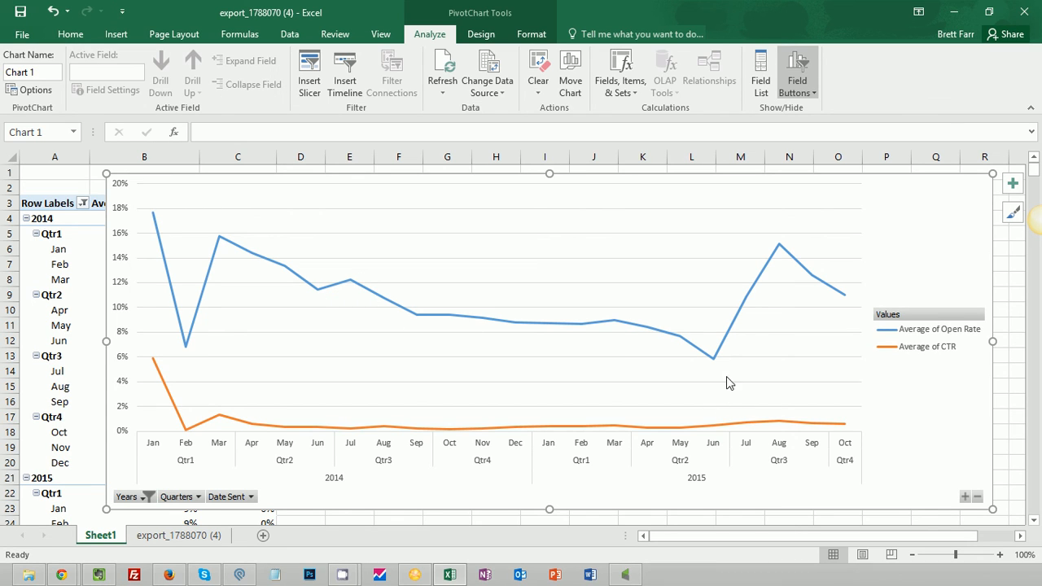
pyautogui.moveTo(727, 350)
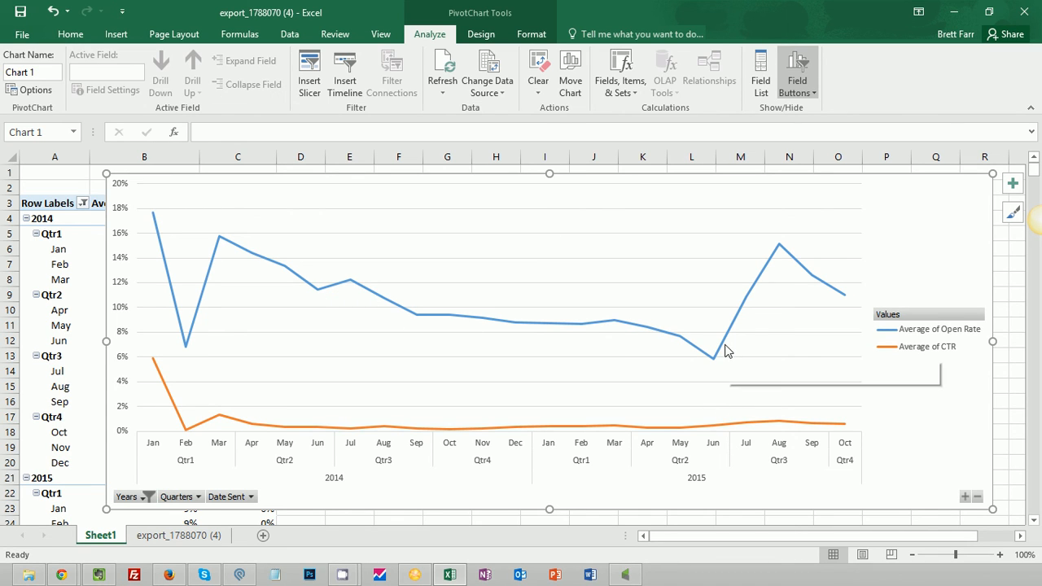